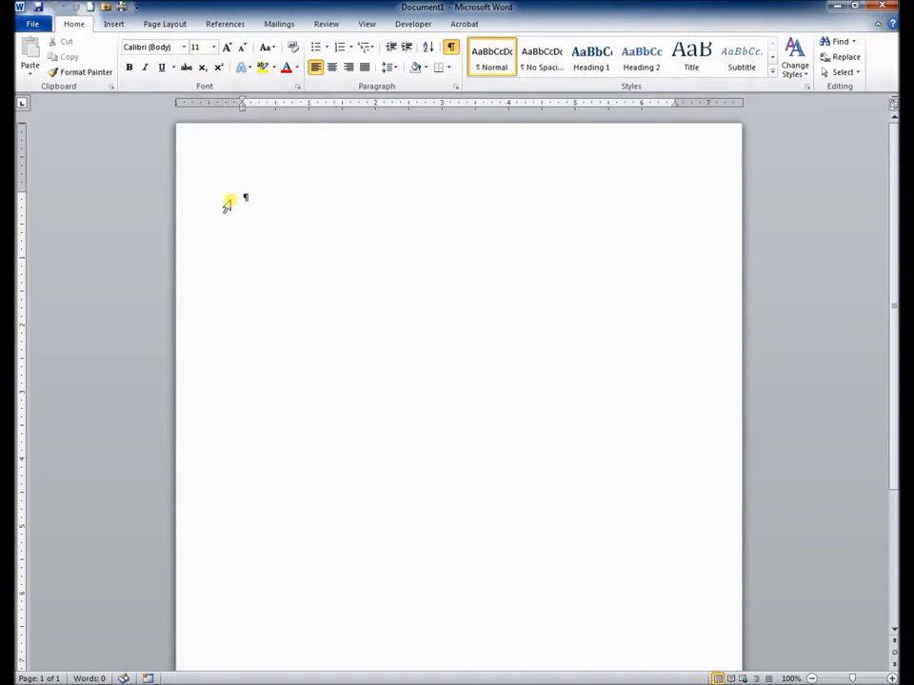
Step: Set the blank document's empty paragraph to 12-point Times New Roman
left_click(228, 205)
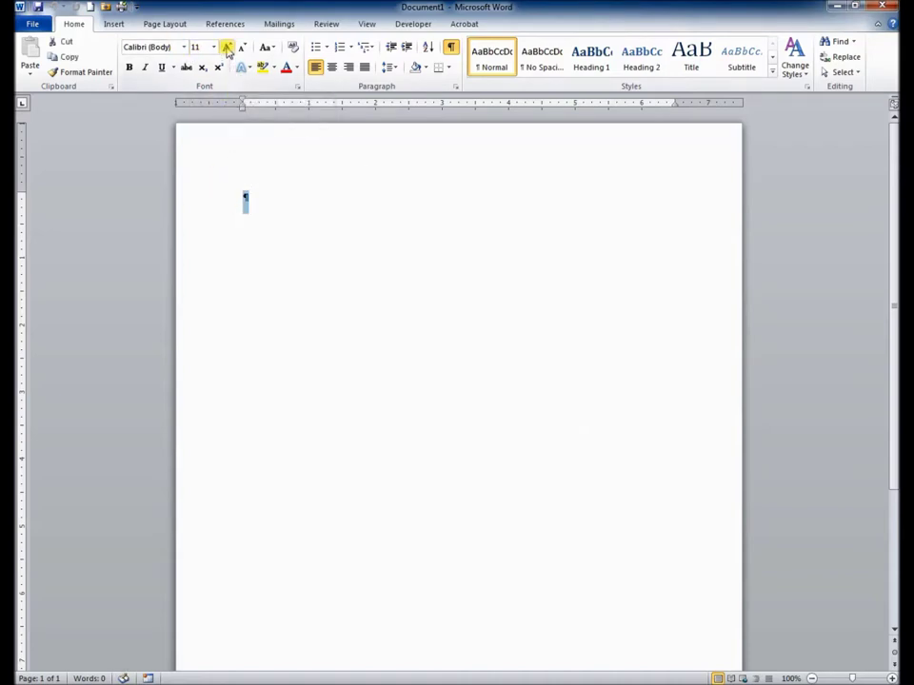
left_click(193, 47)
type("12")
left_click(183, 47)
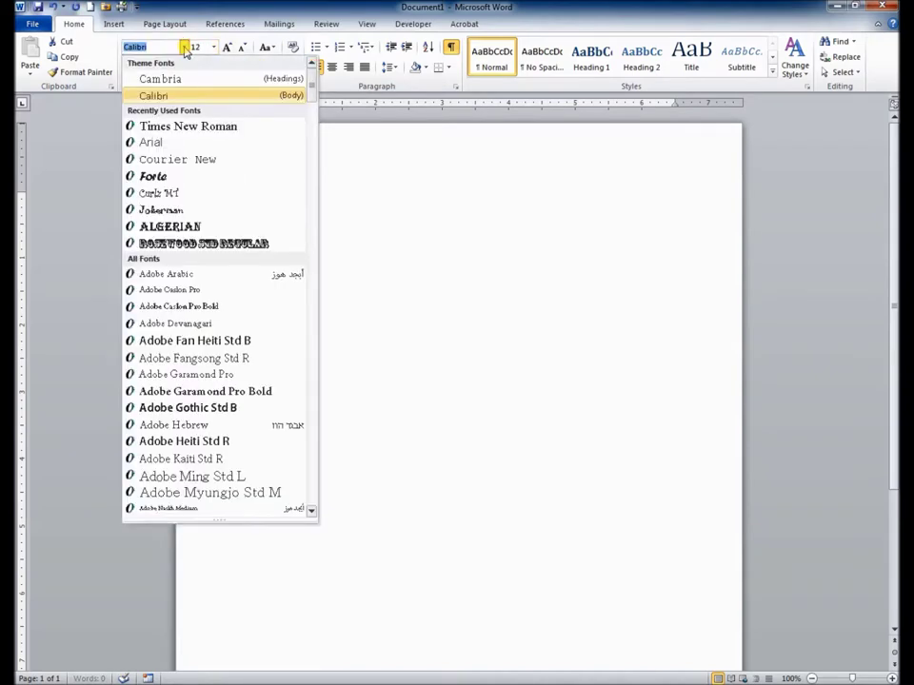
left_click(175, 126)
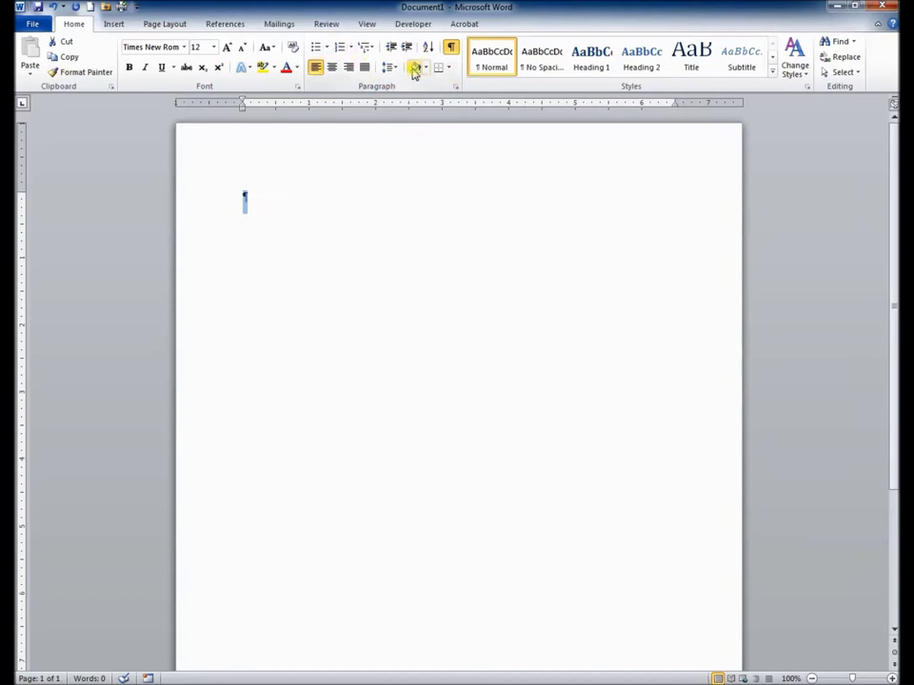
Step: Set the paragraph's spacing after to 0 pt and its line spacing to Double
left_click(456, 90)
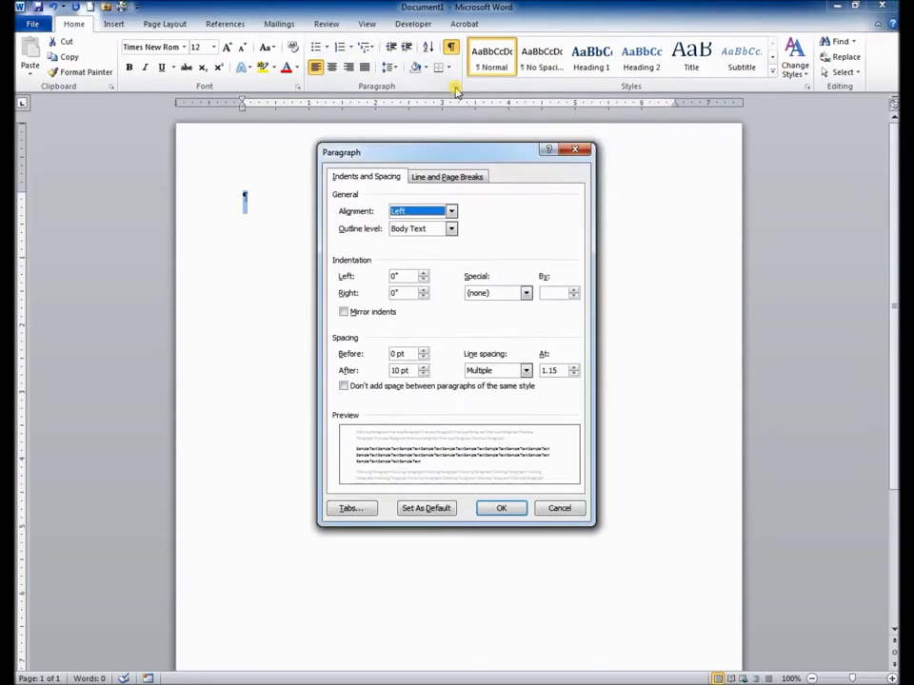
left_click(422, 374)
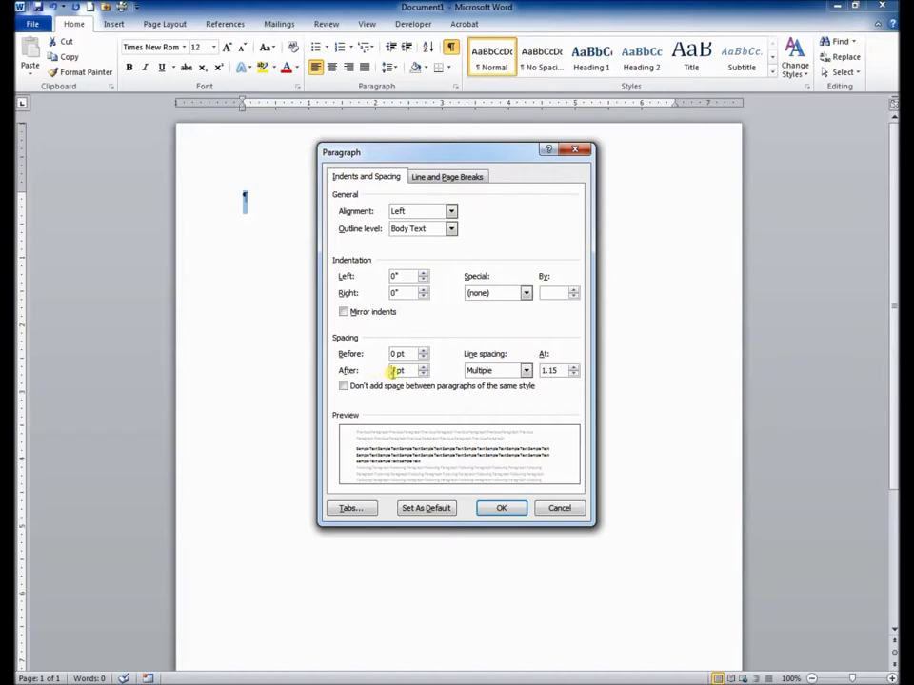
left_click(524, 371)
left_click(478, 400)
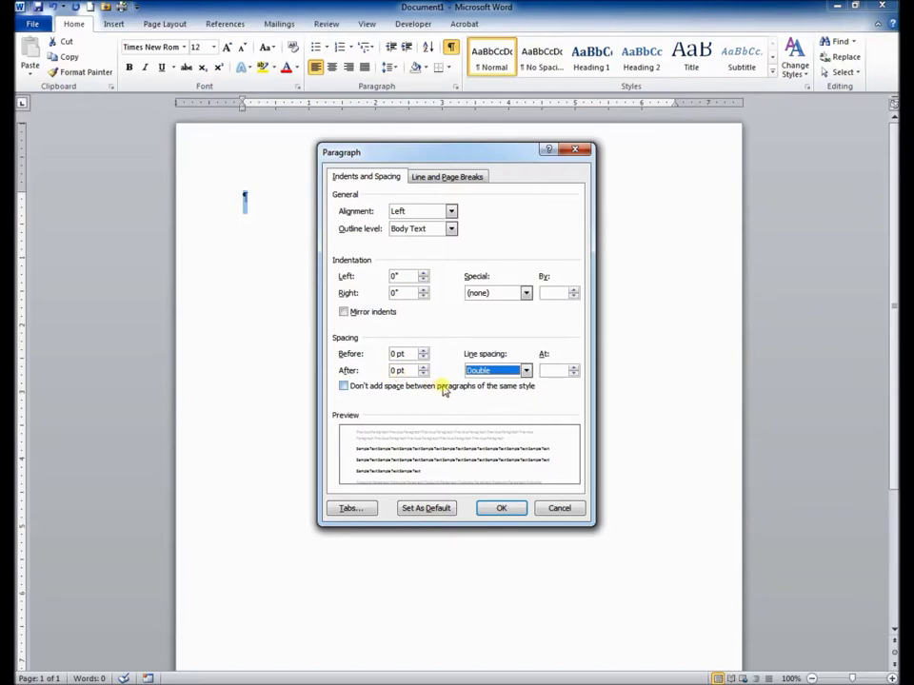
left_click(499, 509)
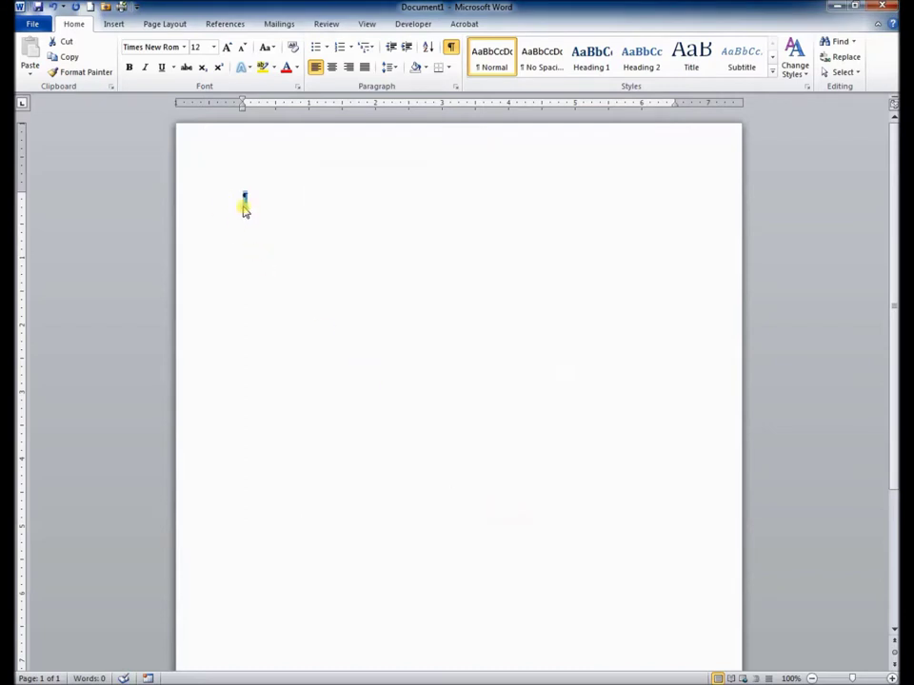
left_click(388, 67)
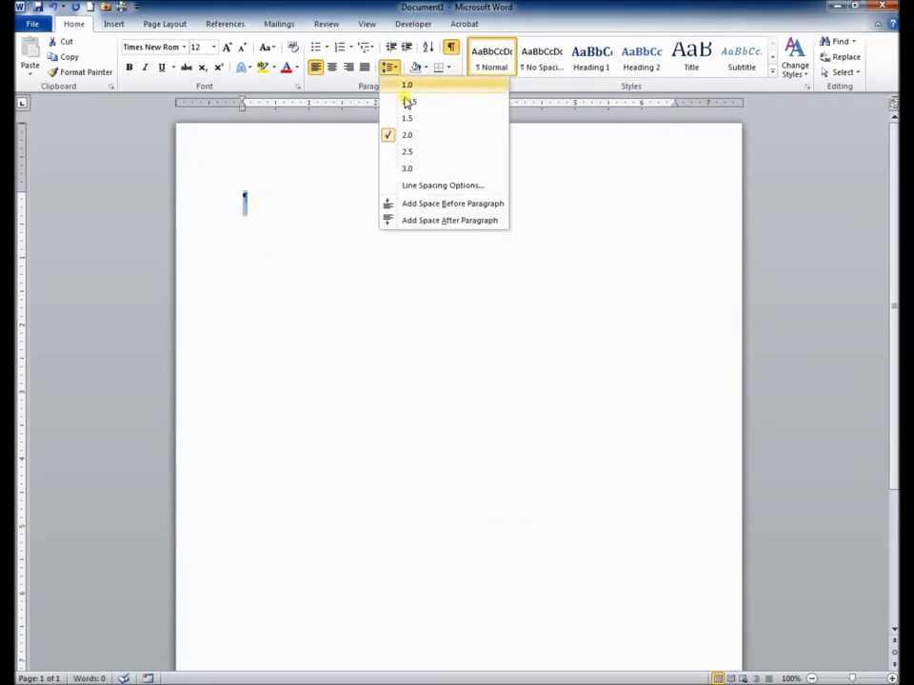
left_click(267, 226)
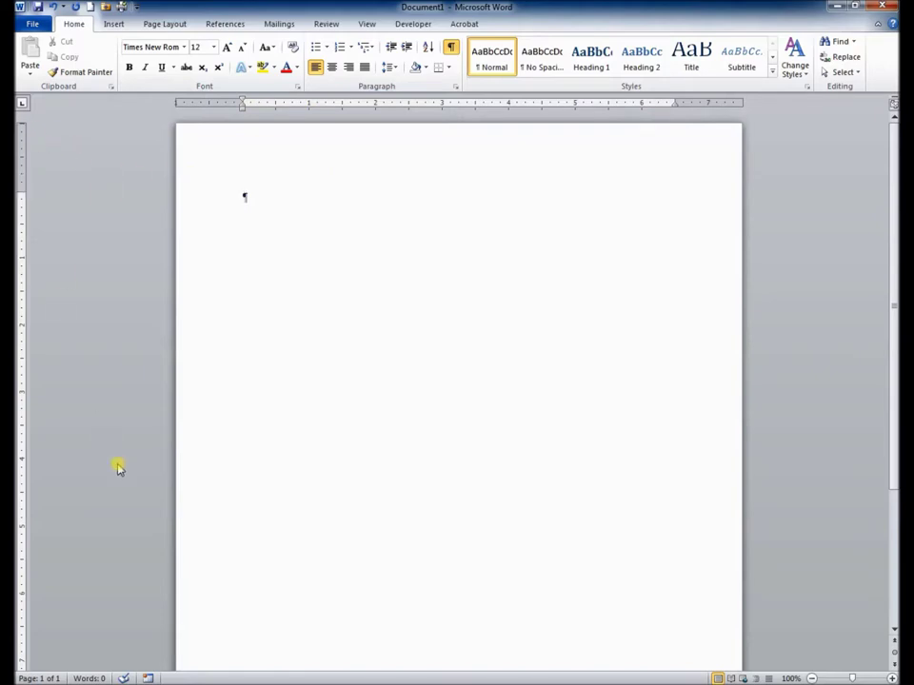
scroll(117, 465, "down", 4)
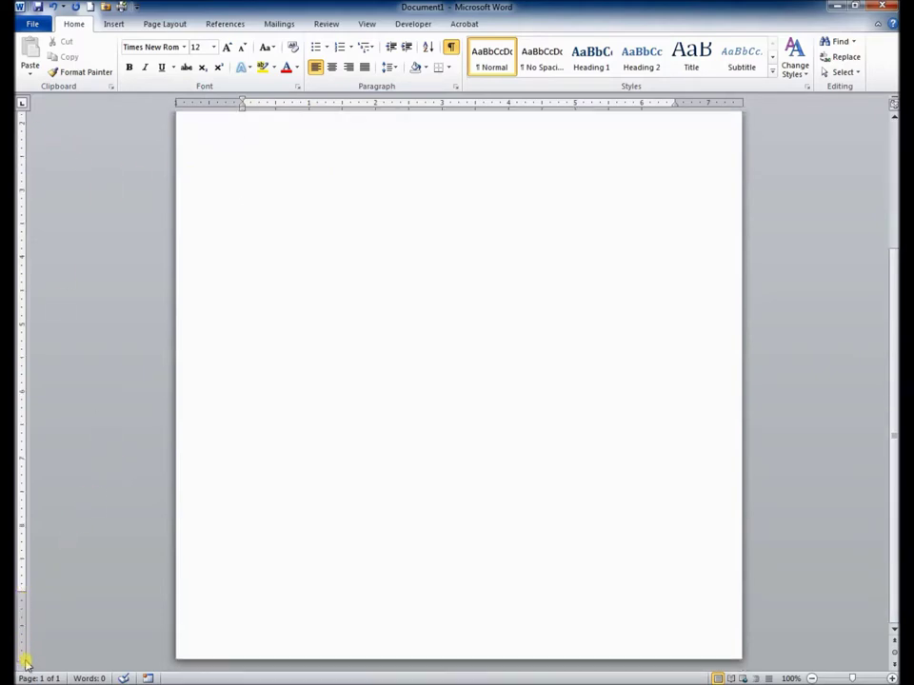
scroll(155, 483, "up", 4)
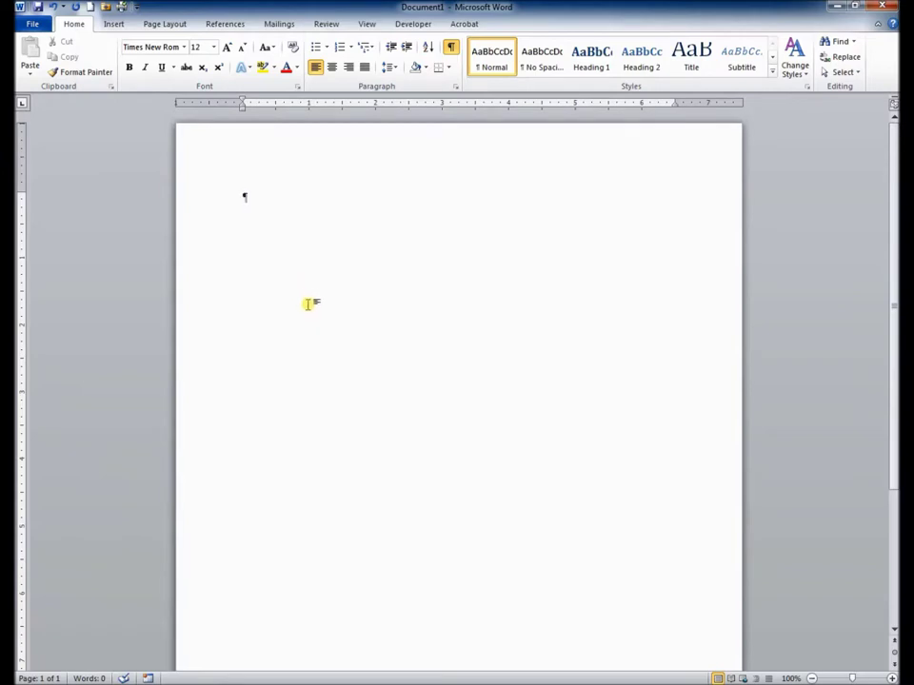
Step: Apply custom page margins of 1" on all four sides to the whole document
left_click(172, 27)
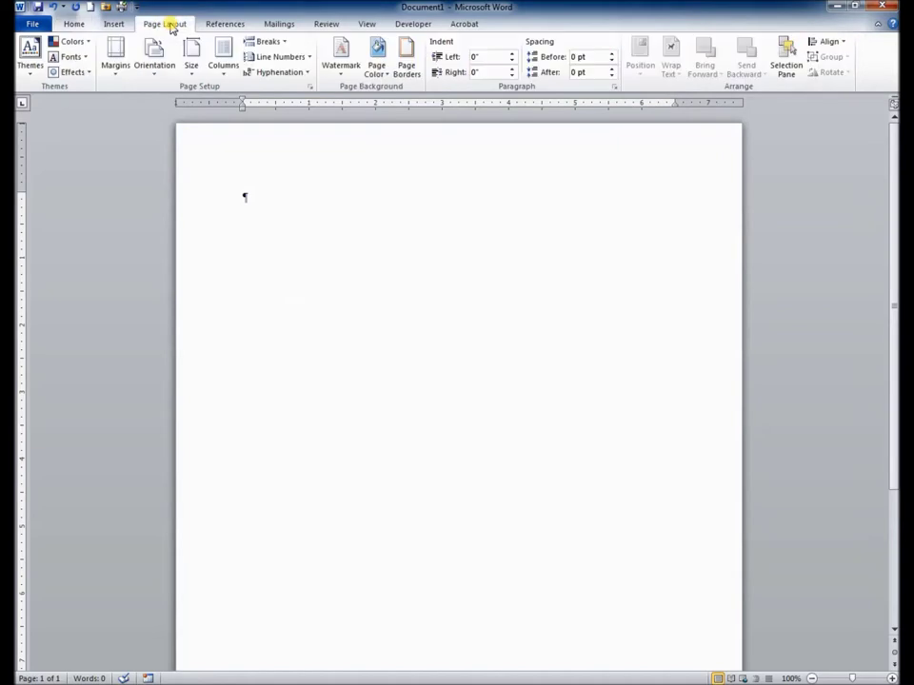
left_click(116, 55)
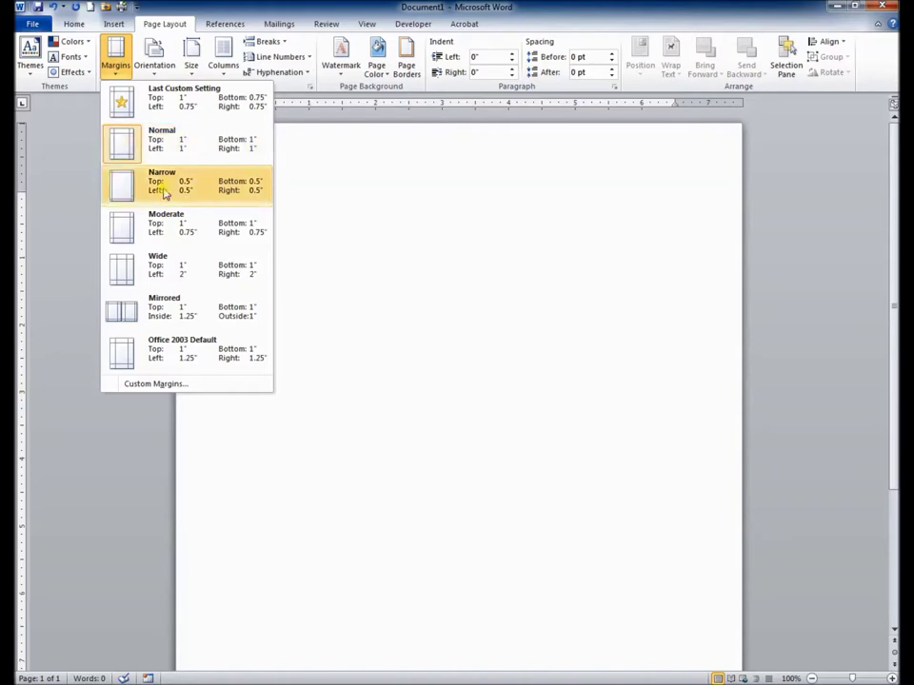
left_click(154, 384)
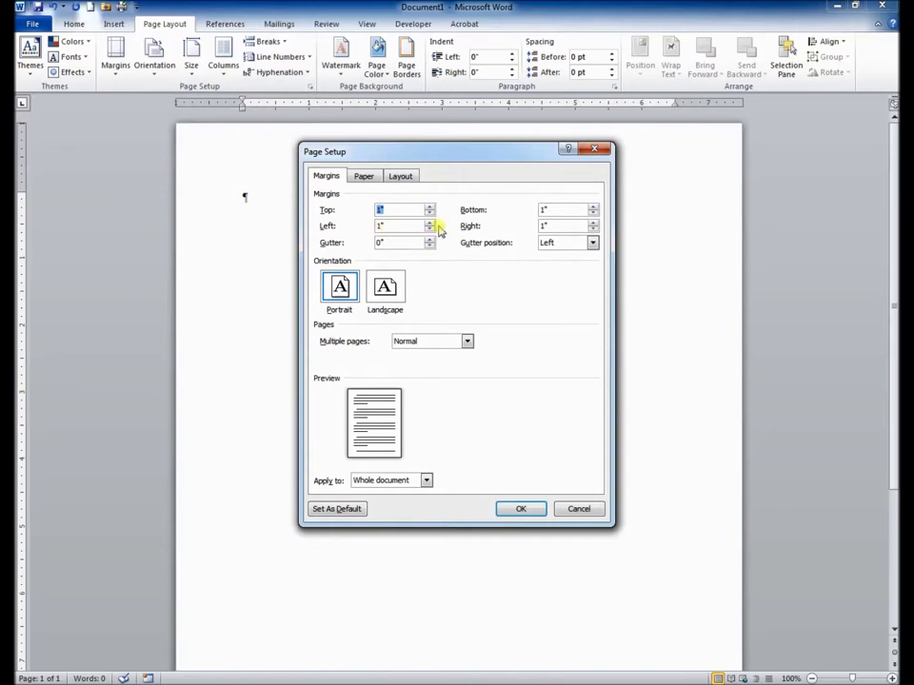
left_click(517, 511)
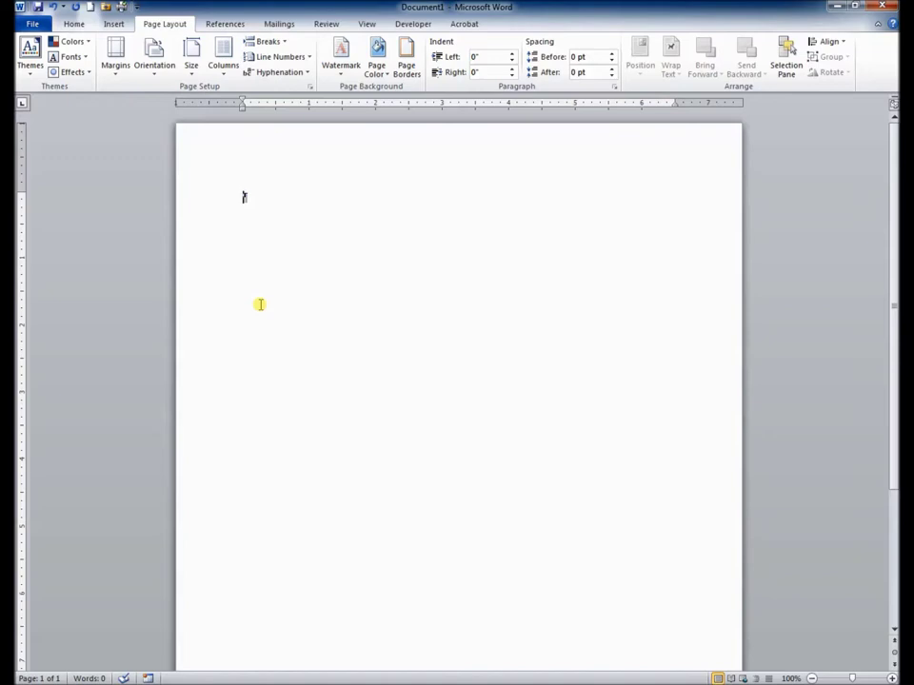
Step: Enter the sample headings Level 1, Level 2, Level 3, Level 4 and Level 5, each on its own line
left_click(74, 24)
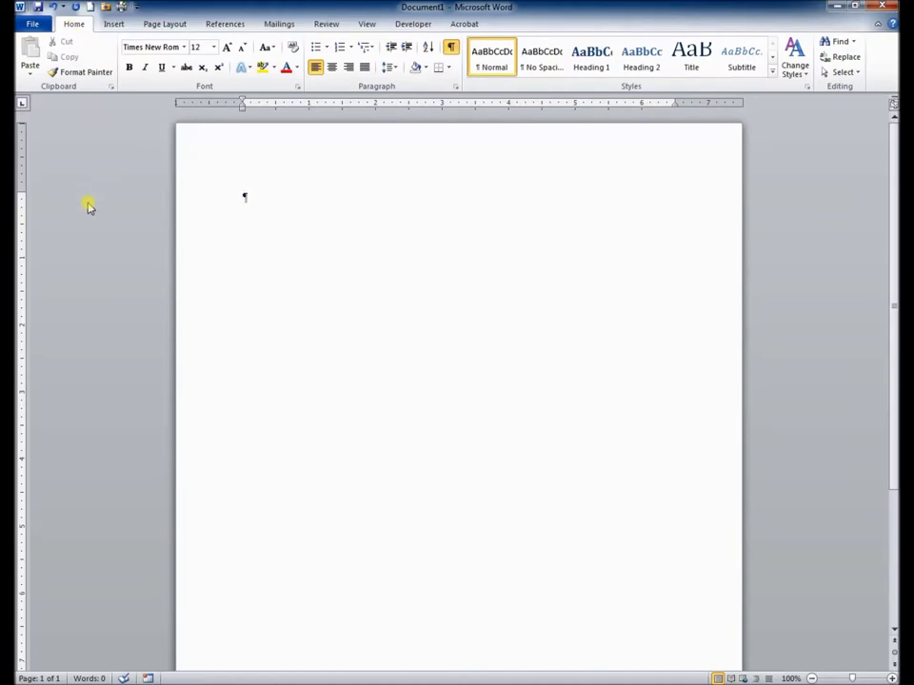
type("Level 1")
key("Return")
type("Level 2")
key("Return")
type("L")
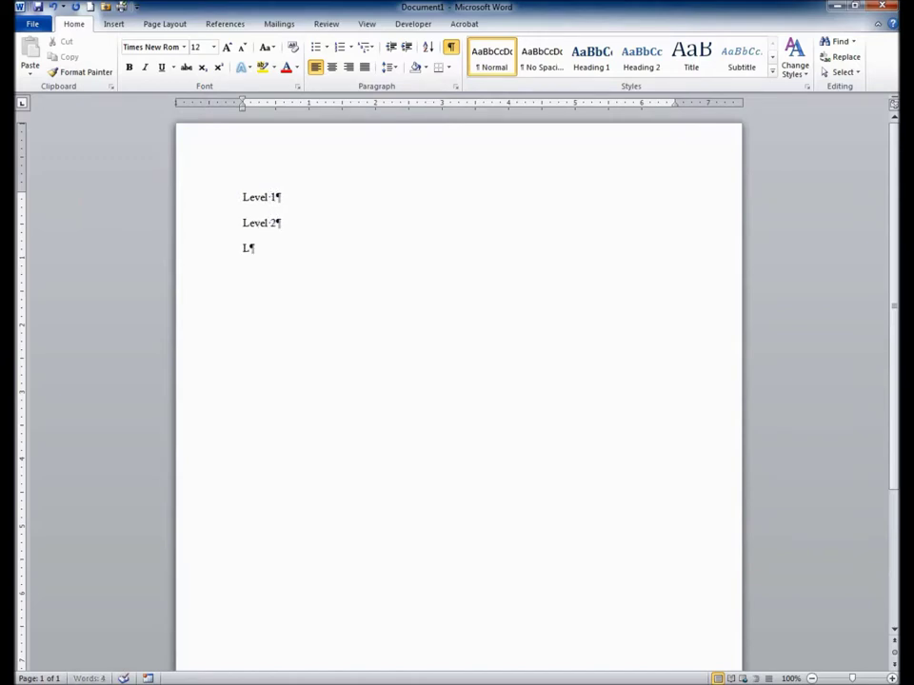
type("evel 3")
key("Return")
type("Level 4")
key("Return")
type("Level ")
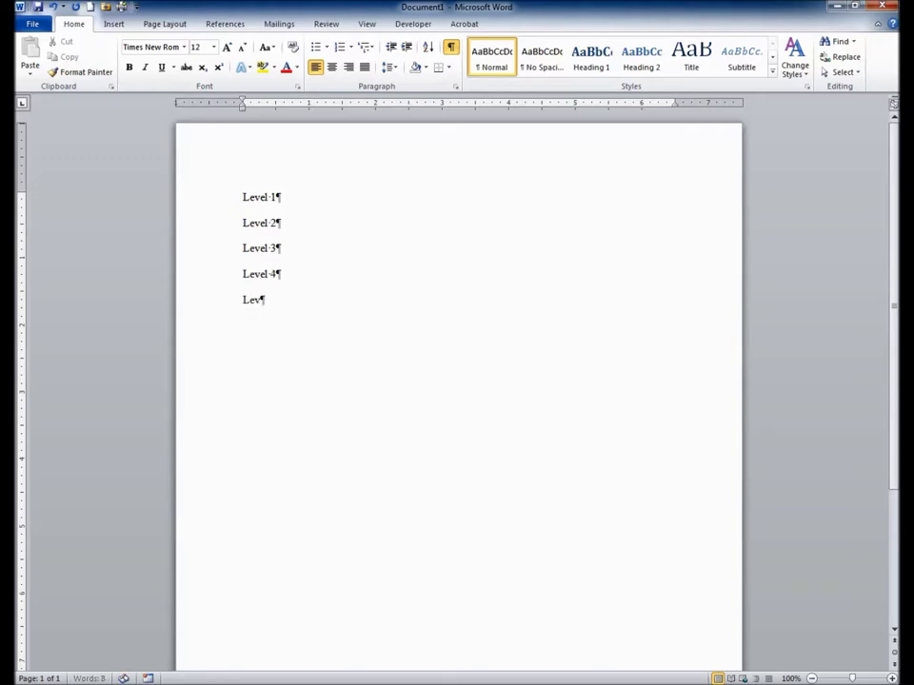
type("5")
Step: Centre and bold the Level 1 line, and update the Heading 1 style to match it
left_click(198, 199)
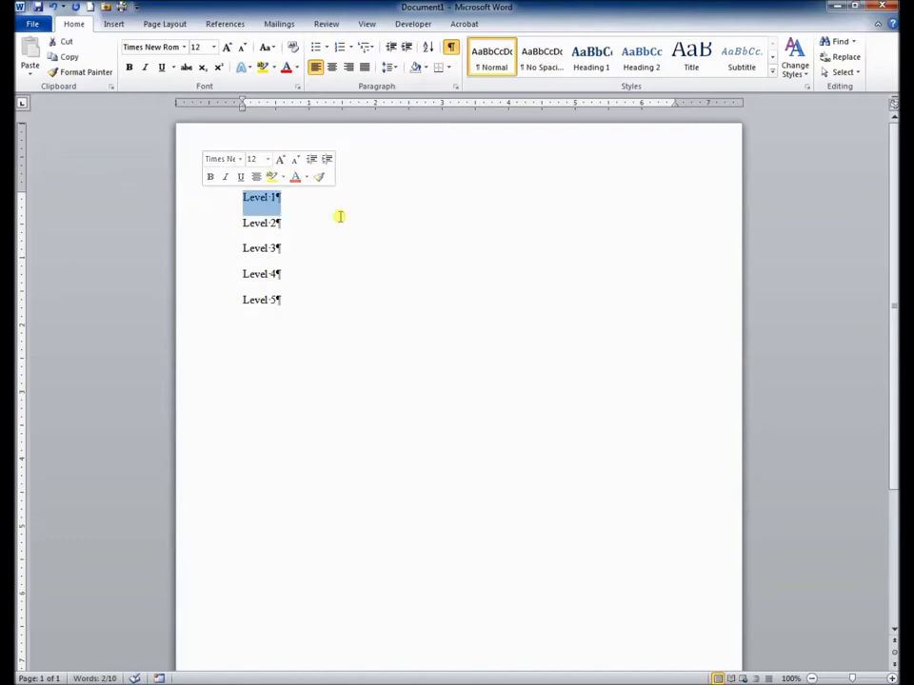
left_click(332, 69)
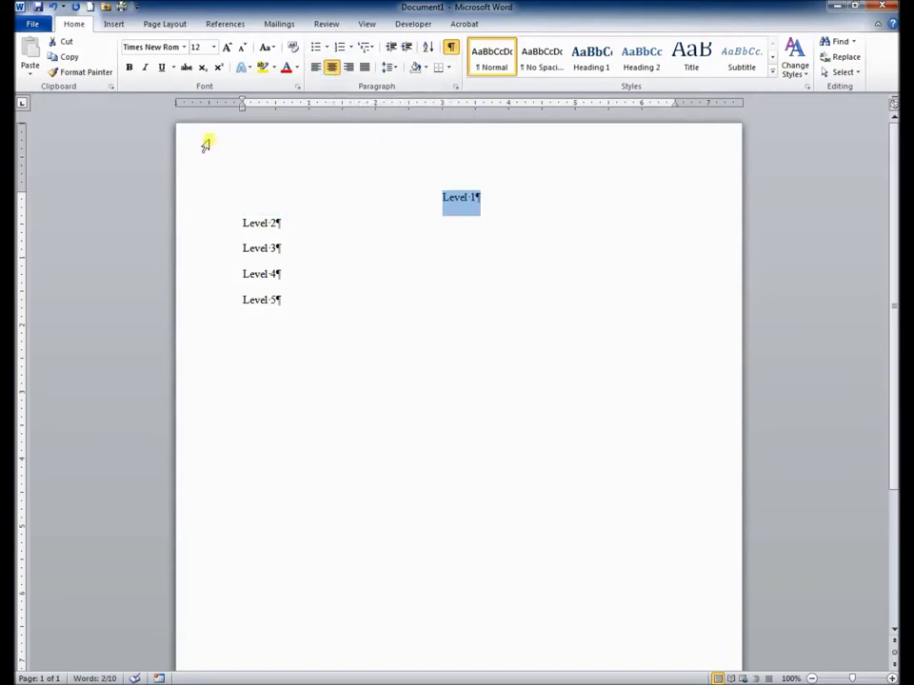
left_click(131, 68)
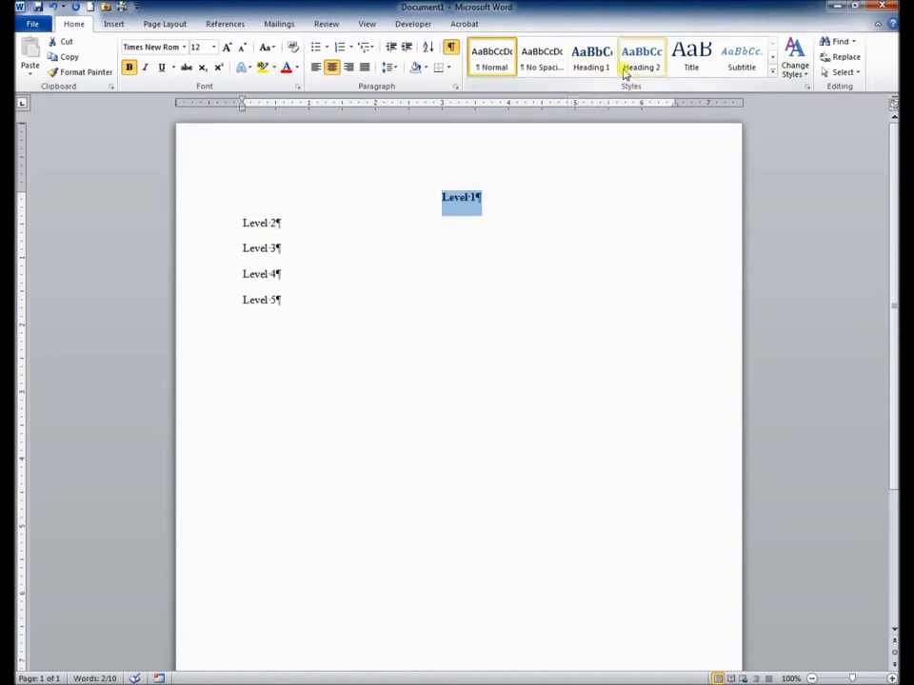
right_click(587, 59)
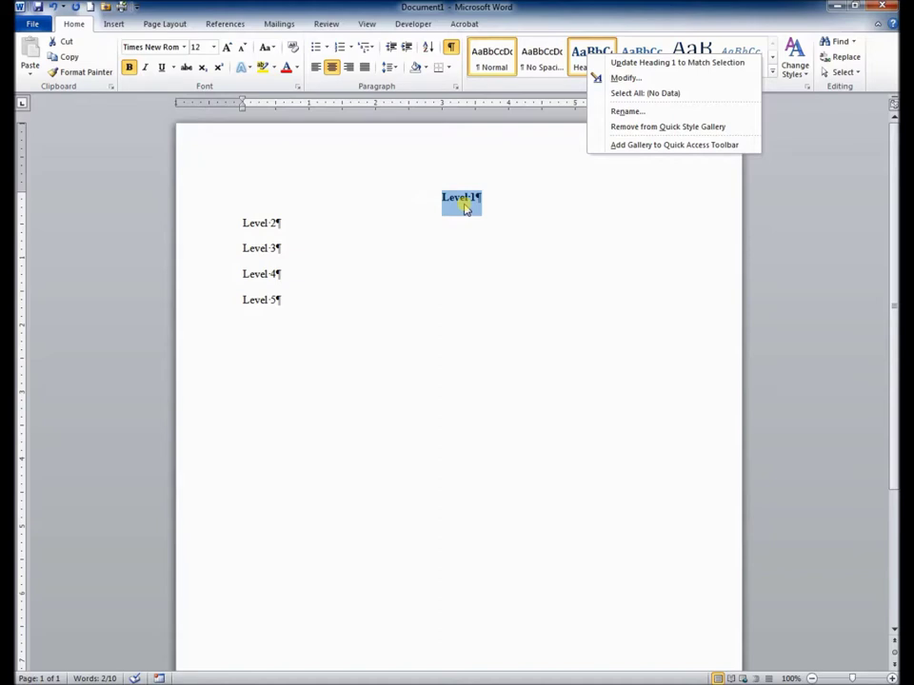
left_click(619, 62)
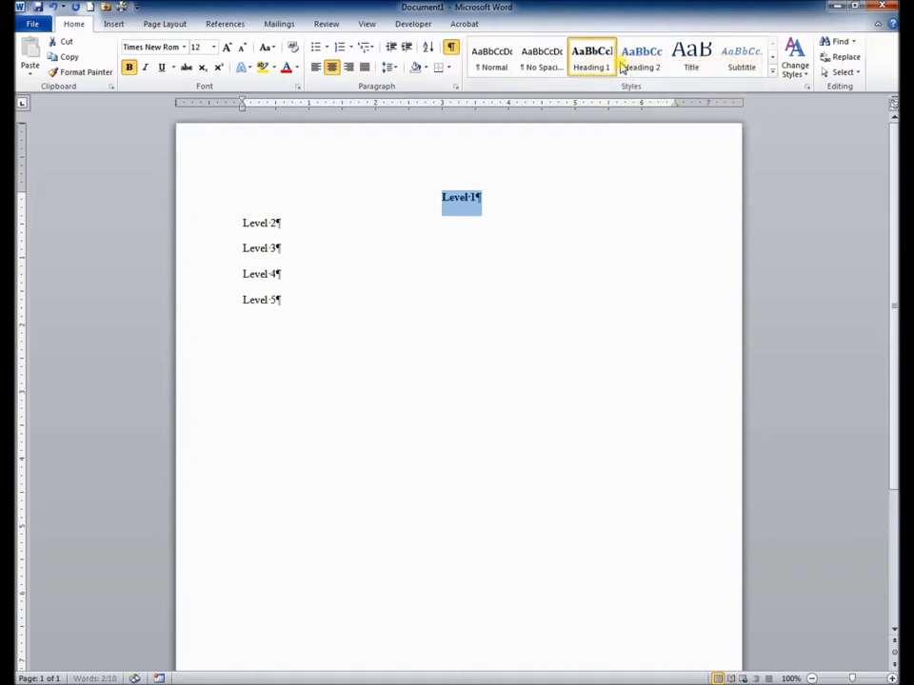
Step: Make the Level 2 line bold and update the Heading 2 style to match it
left_click(226, 278)
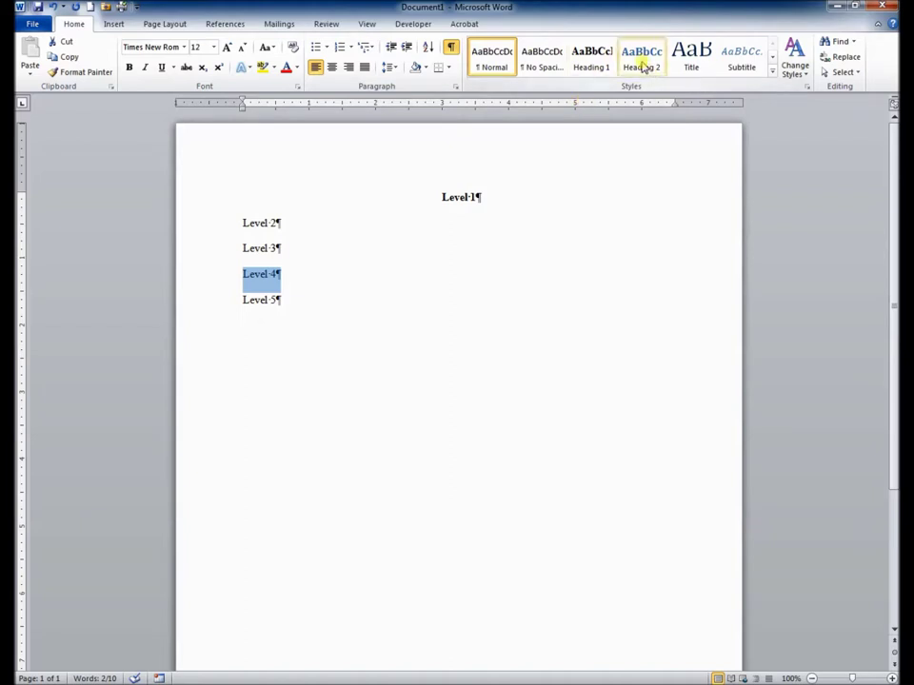
left_click(211, 226)
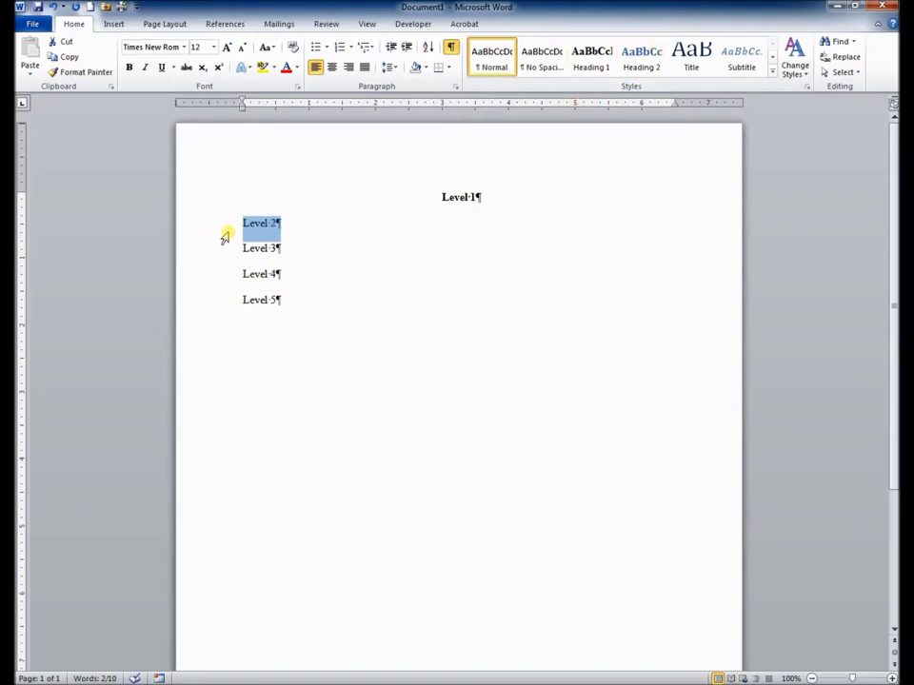
left_click(129, 68)
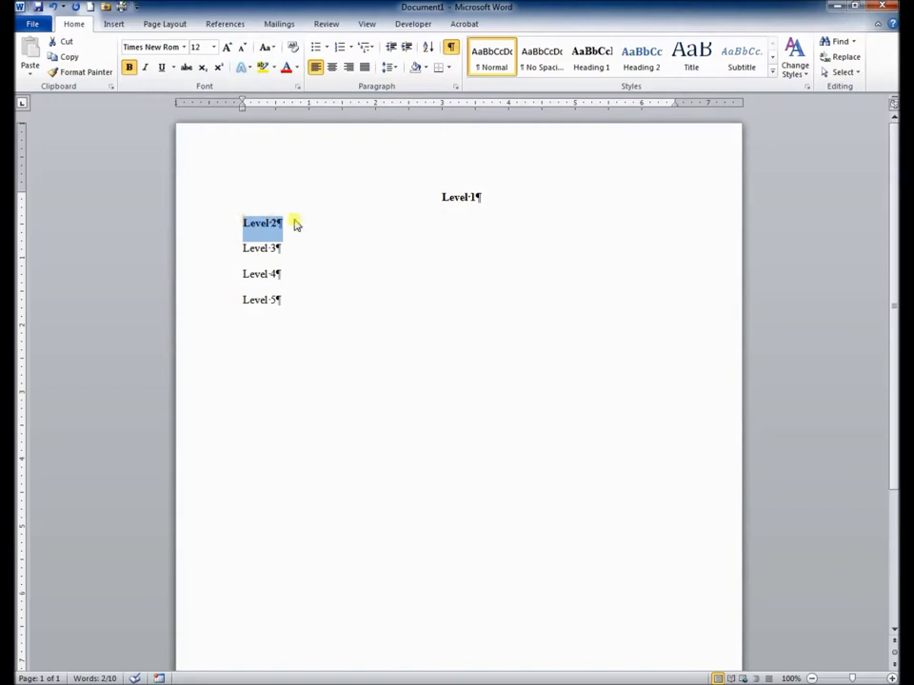
right_click(647, 60)
left_click(655, 65)
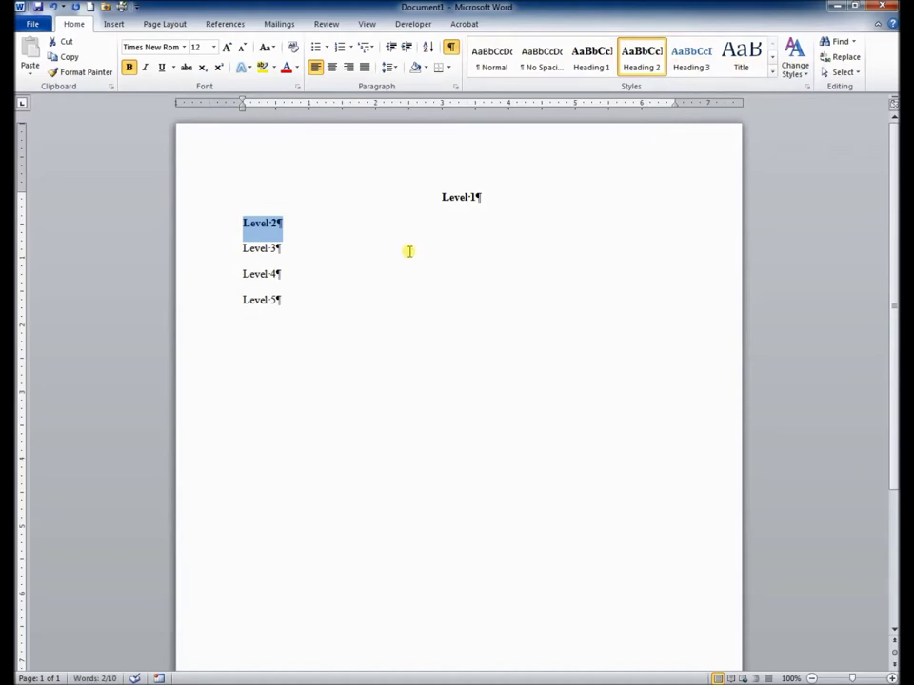
Step: Make the Level 3 line bold and give it a left indentation of 0.5"
left_click(224, 251)
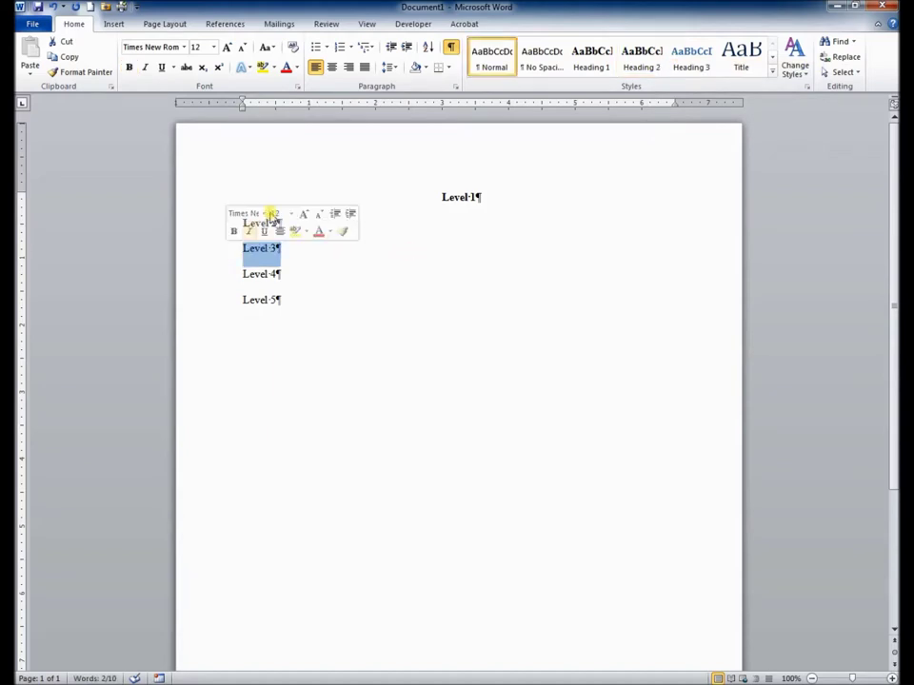
left_click(130, 68)
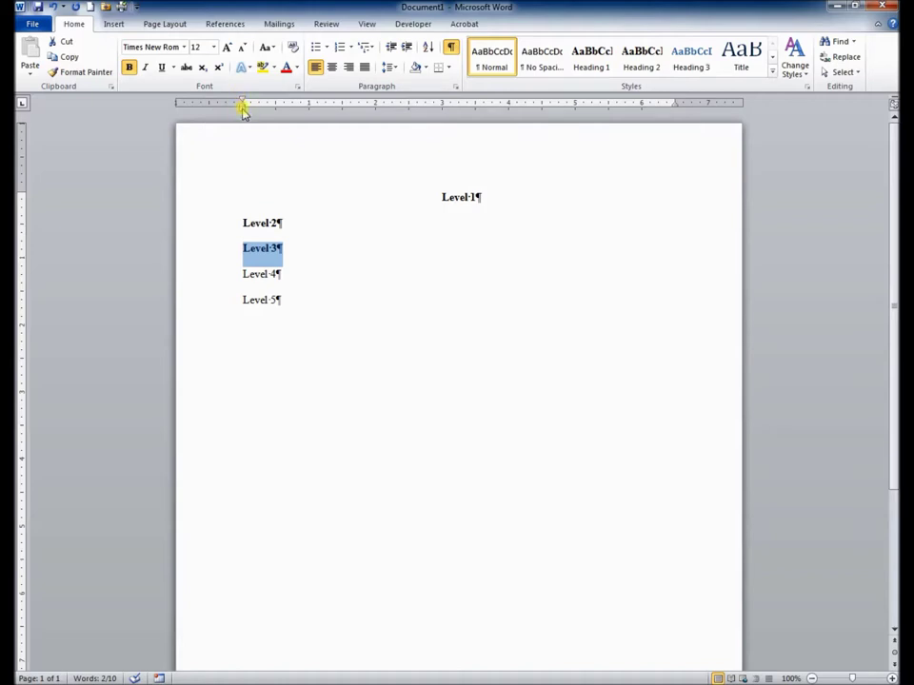
left_click_drag(244, 103, 276, 103)
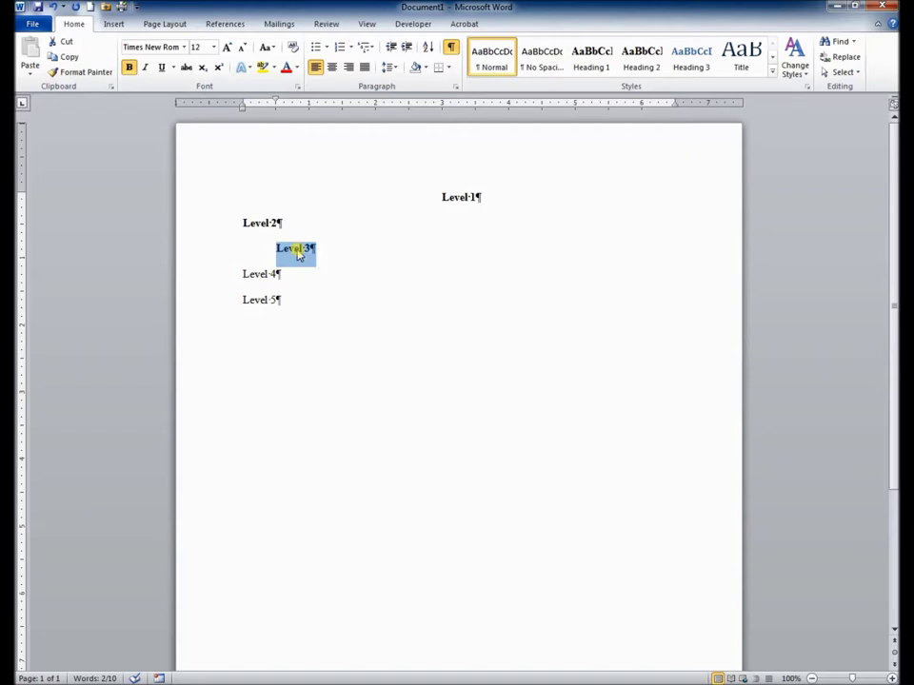
left_click_drag(275, 100, 243, 101)
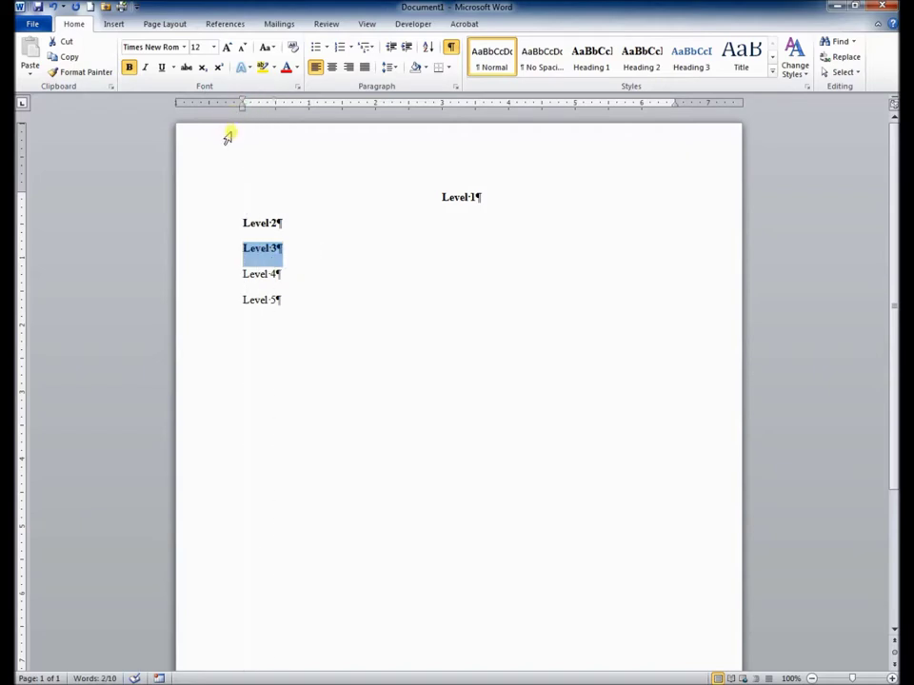
left_click(456, 90)
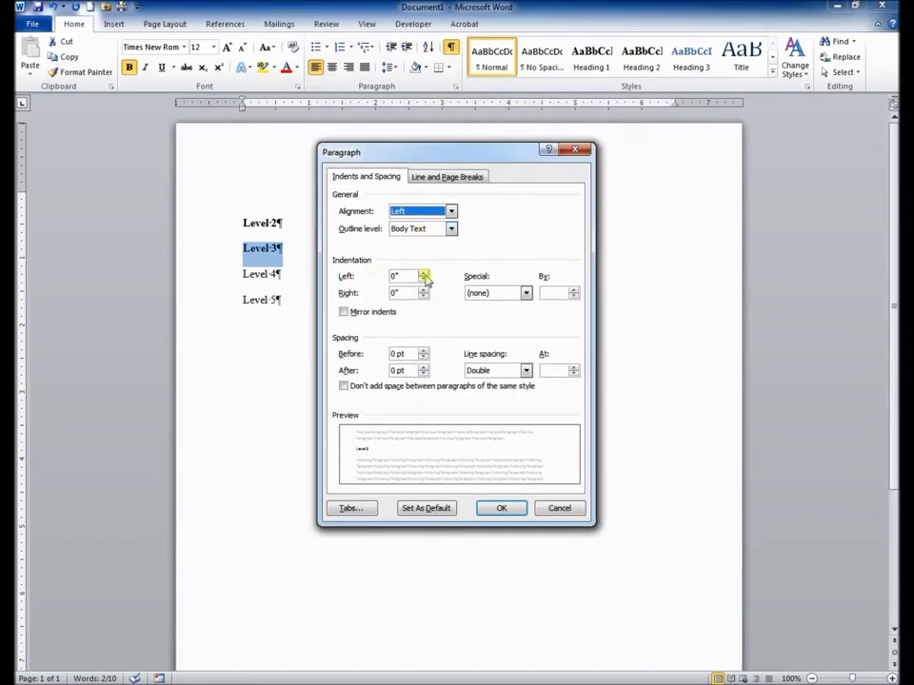
left_click(390, 276)
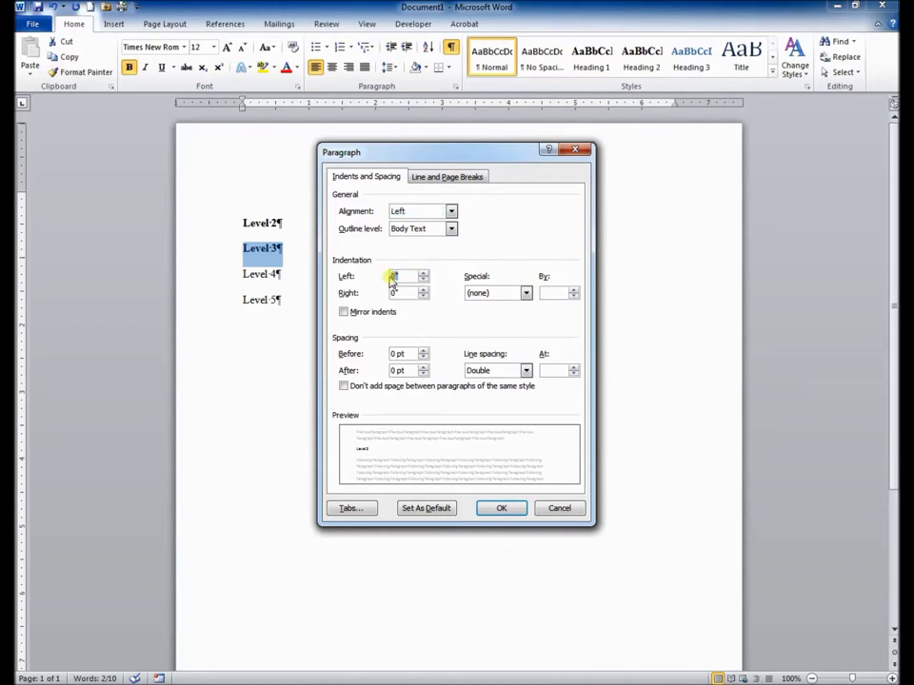
type("0.5")
left_click(504, 510)
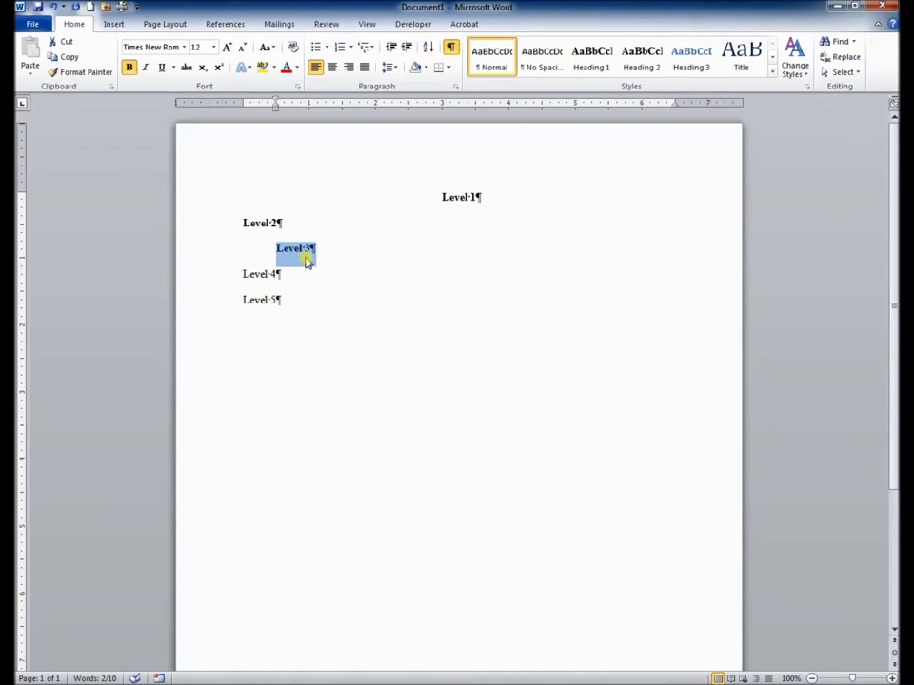
Step: Update the Heading 3 style to match the formatted Level 3 line
right_click(697, 63)
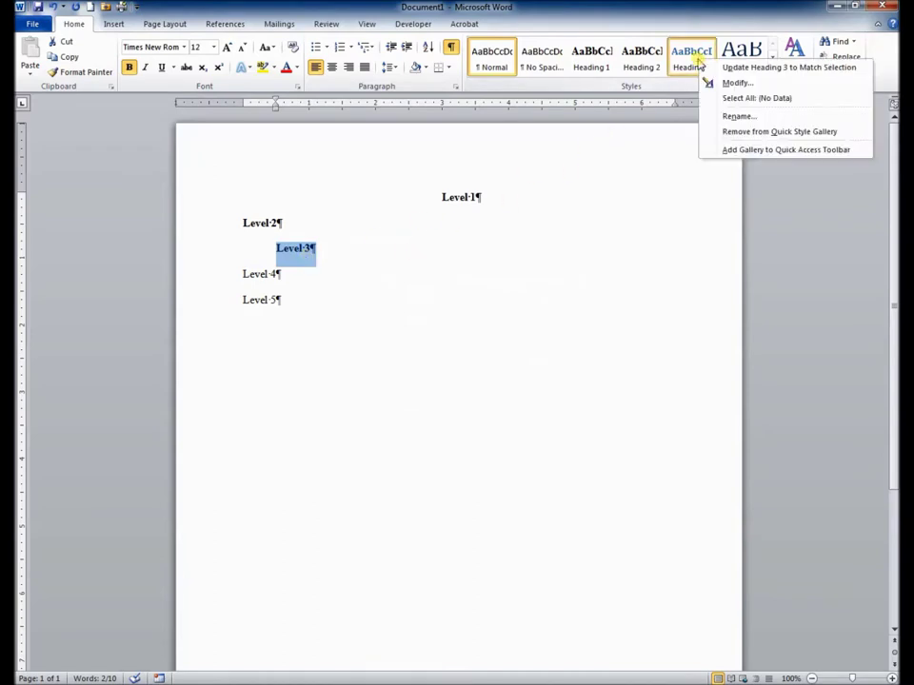
left_click(766, 68)
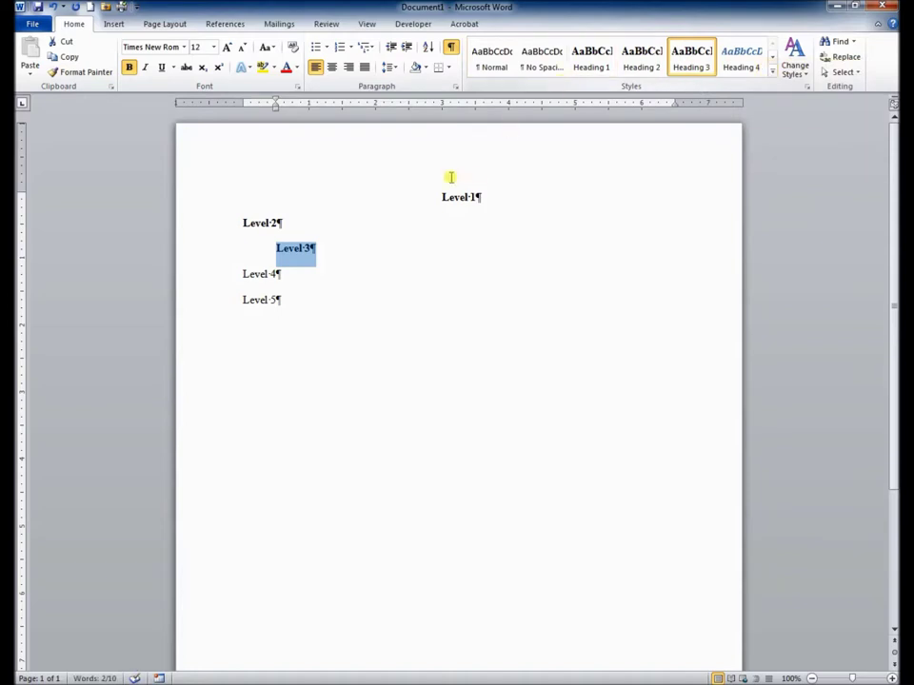
Step: Make the Level 4 line bold and italic with a 0.5" left indentation, and update the Heading 4 style to match it
left_click(228, 281)
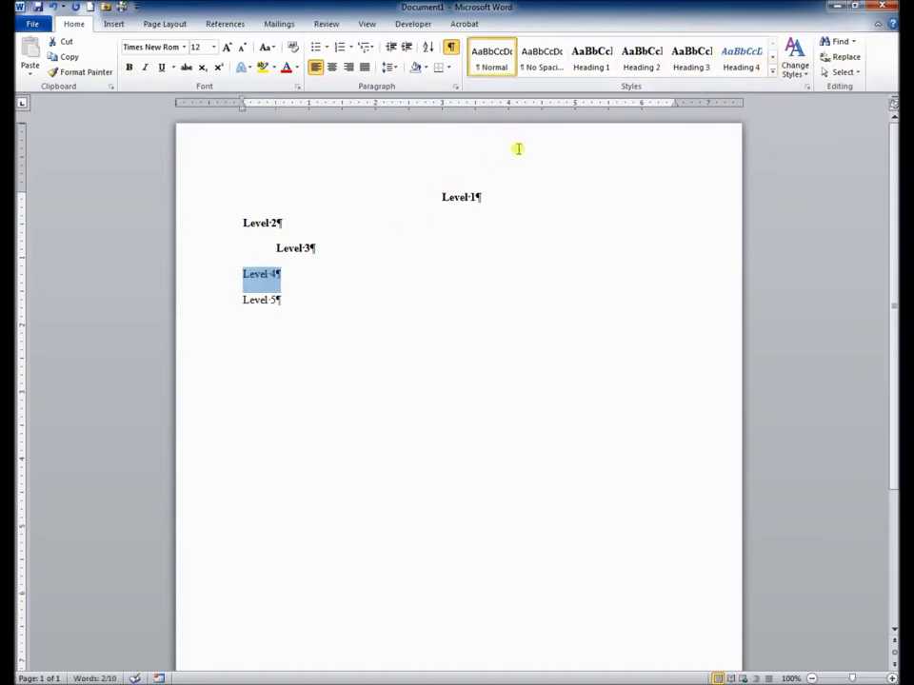
left_click(132, 67)
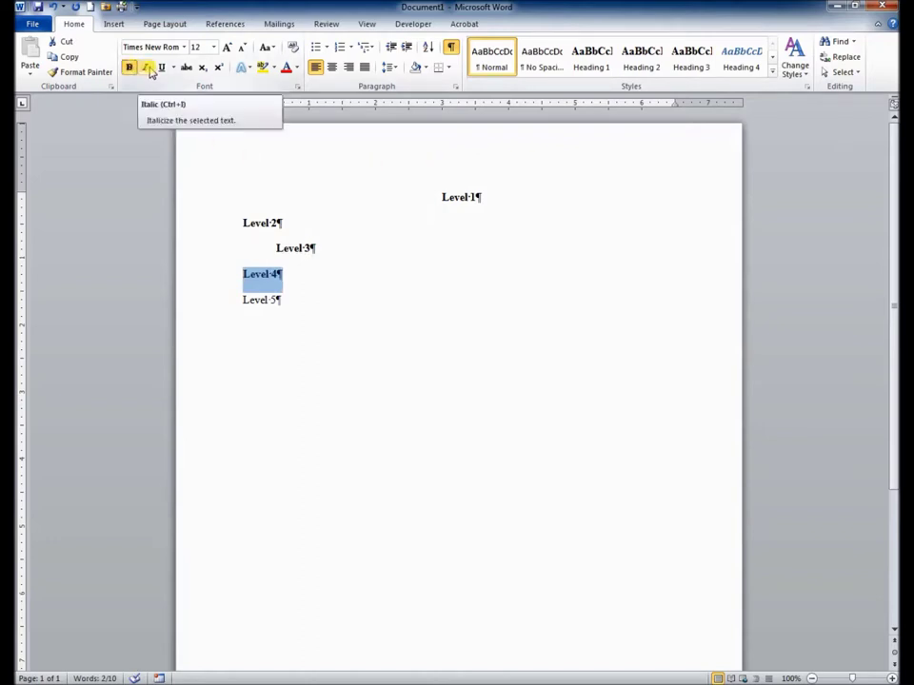
left_click(148, 69)
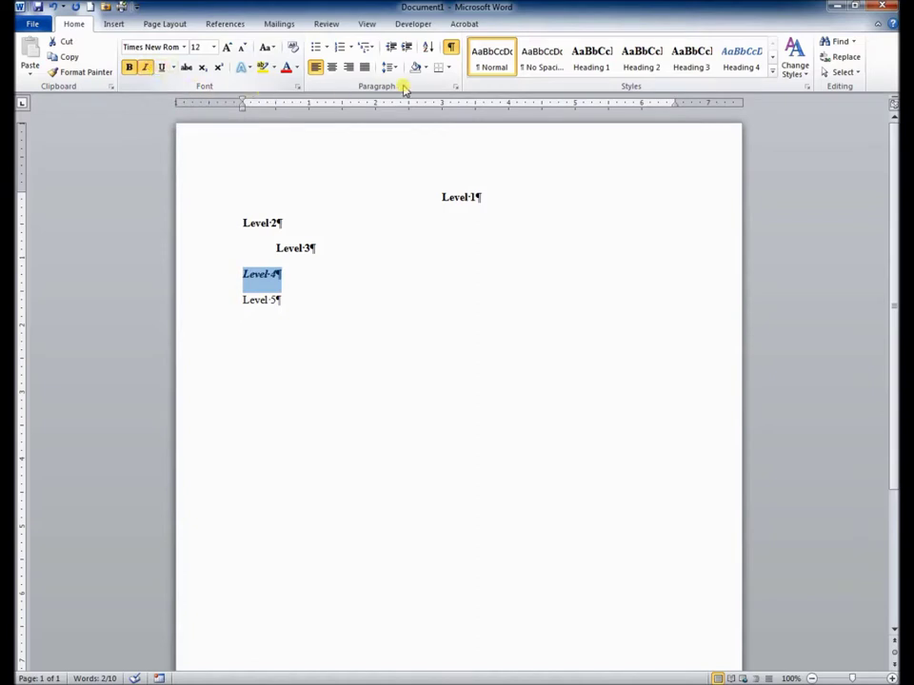
left_click(455, 87)
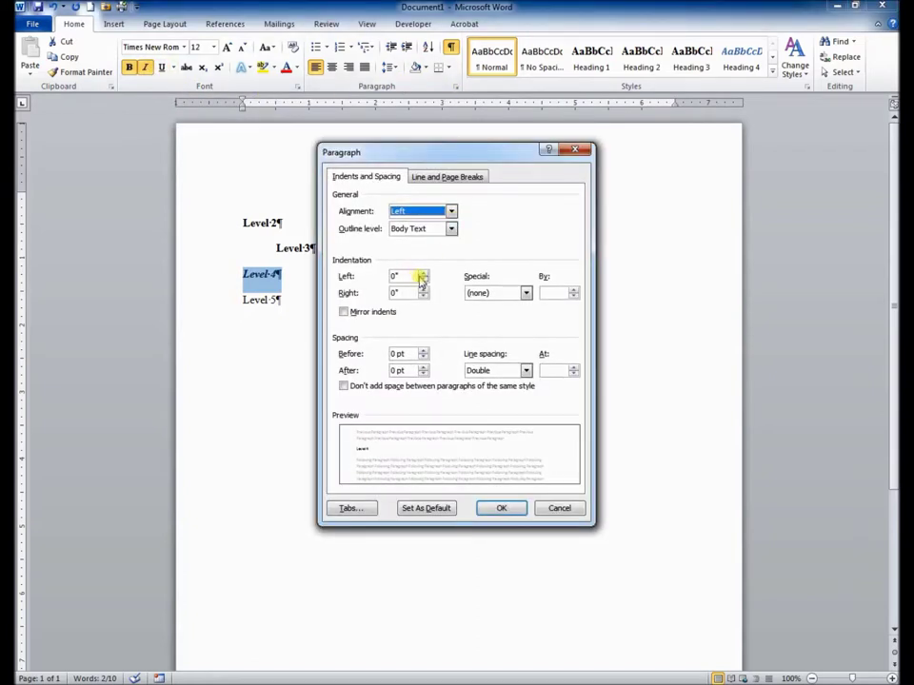
left_click(391, 275)
key("BackSpace")
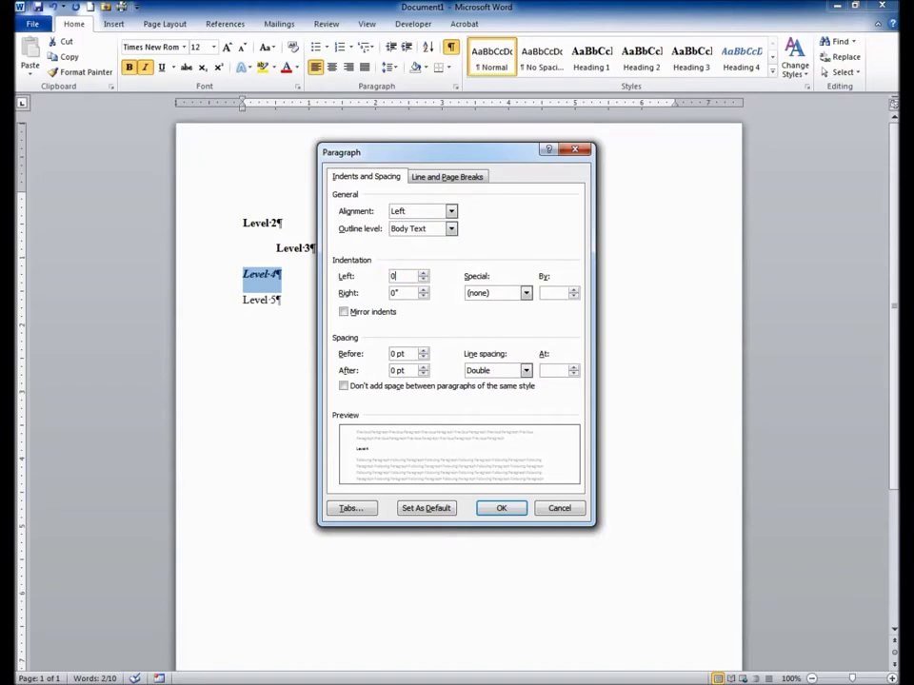
left_click(504, 509)
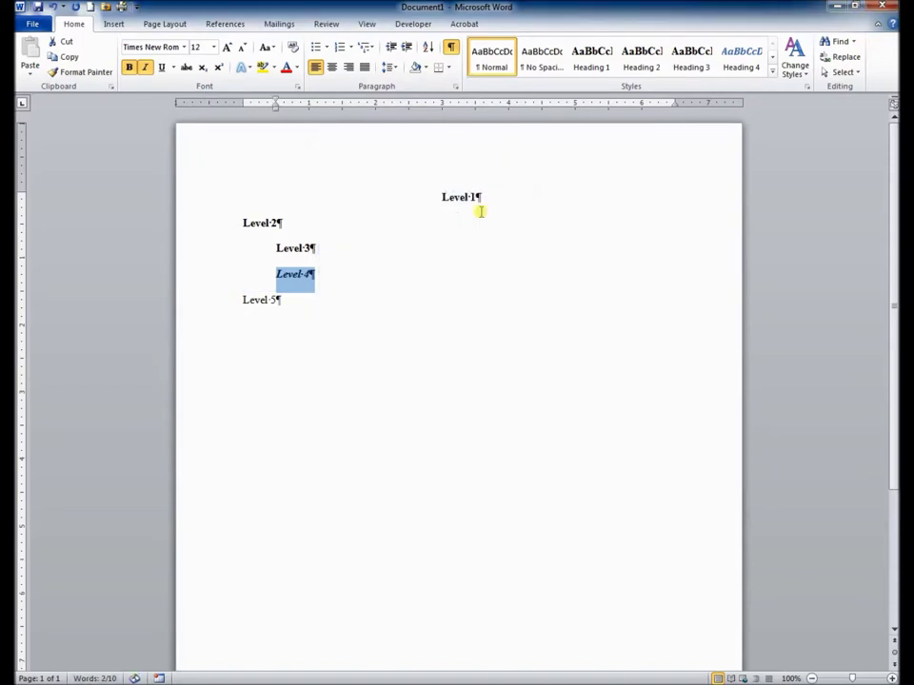
right_click(747, 56)
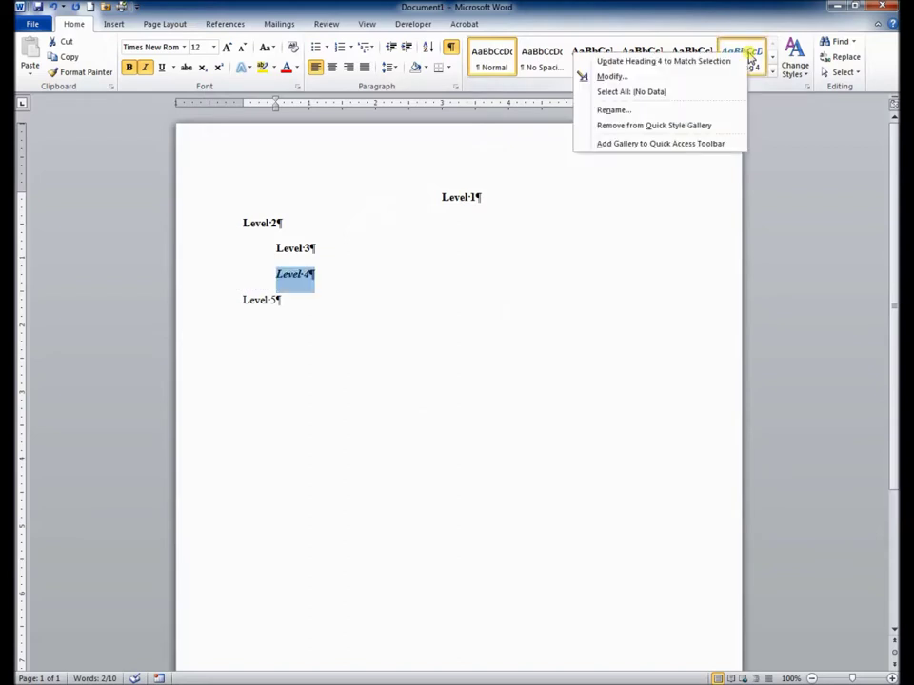
left_click(663, 63)
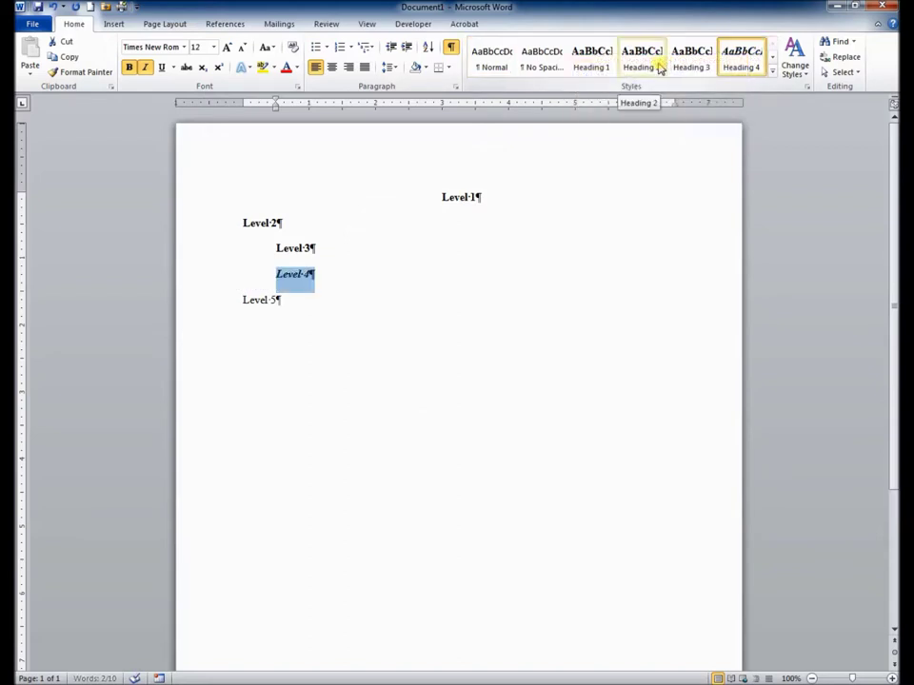
Step: Make the Level 5 line italic with a 0.5" left indentation, and update the Heading 5 style to match it
left_click(243, 320)
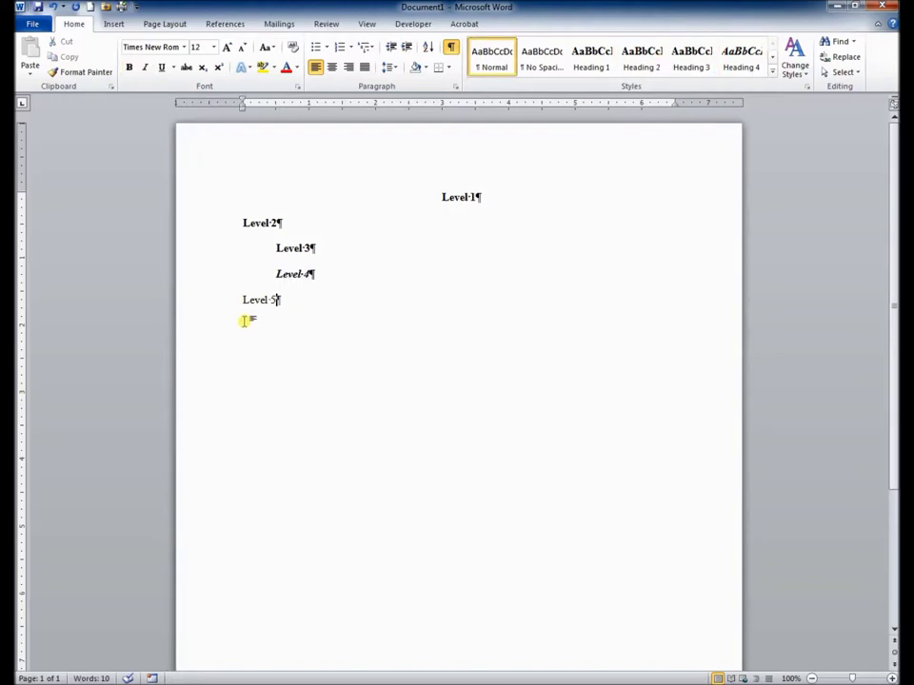
left_click_drag(235, 302, 284, 300)
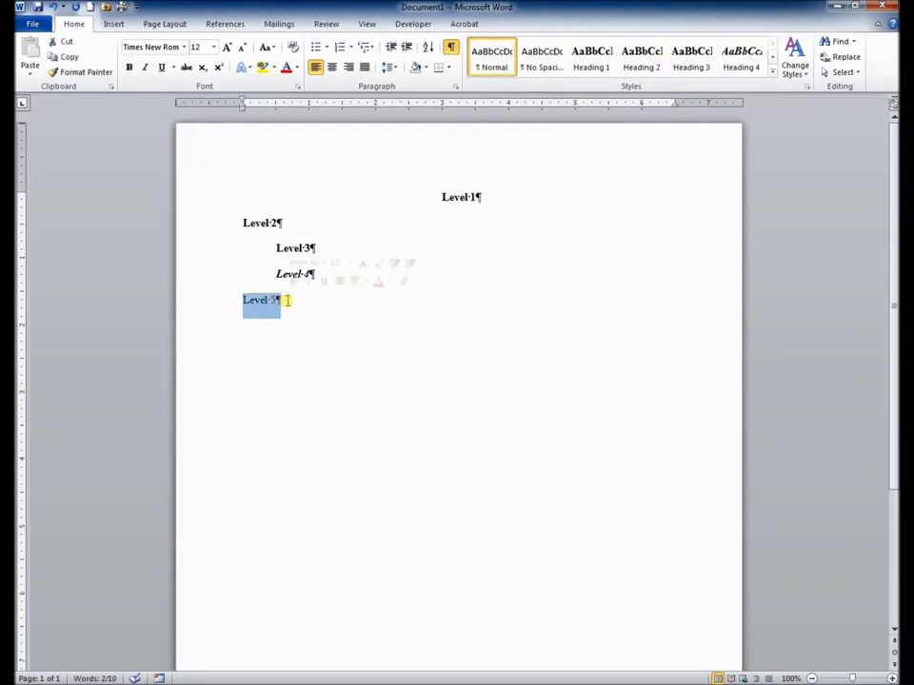
left_click(145, 67)
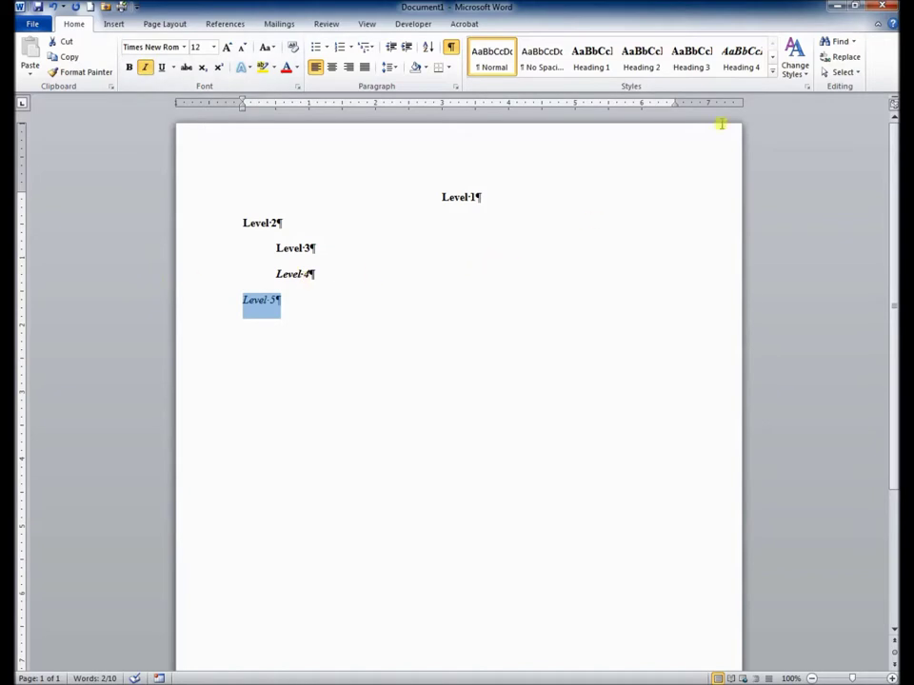
left_click(455, 86)
left_click(384, 276)
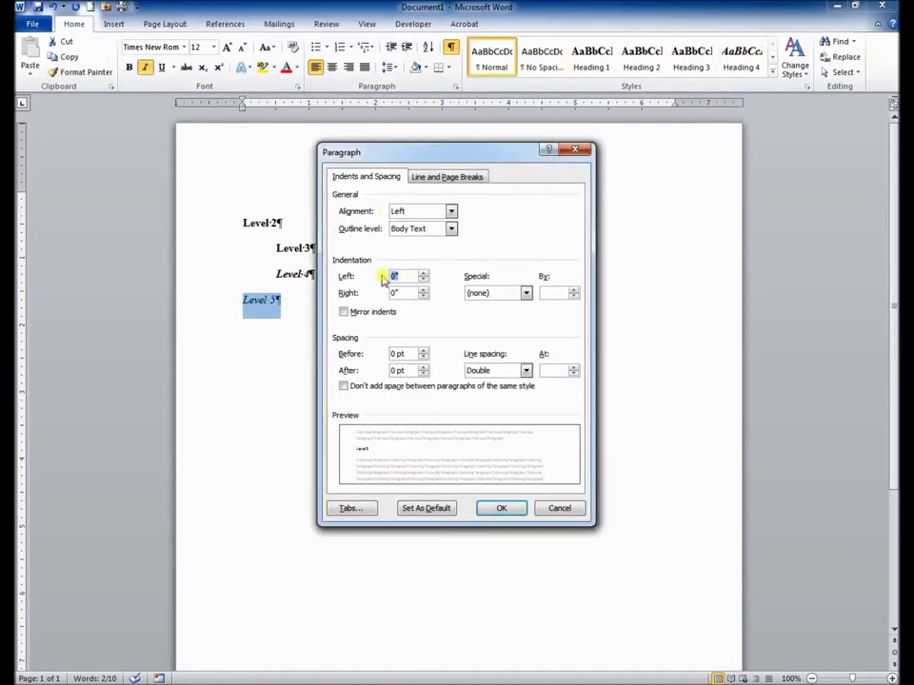
type("0.5")
left_click(499, 506)
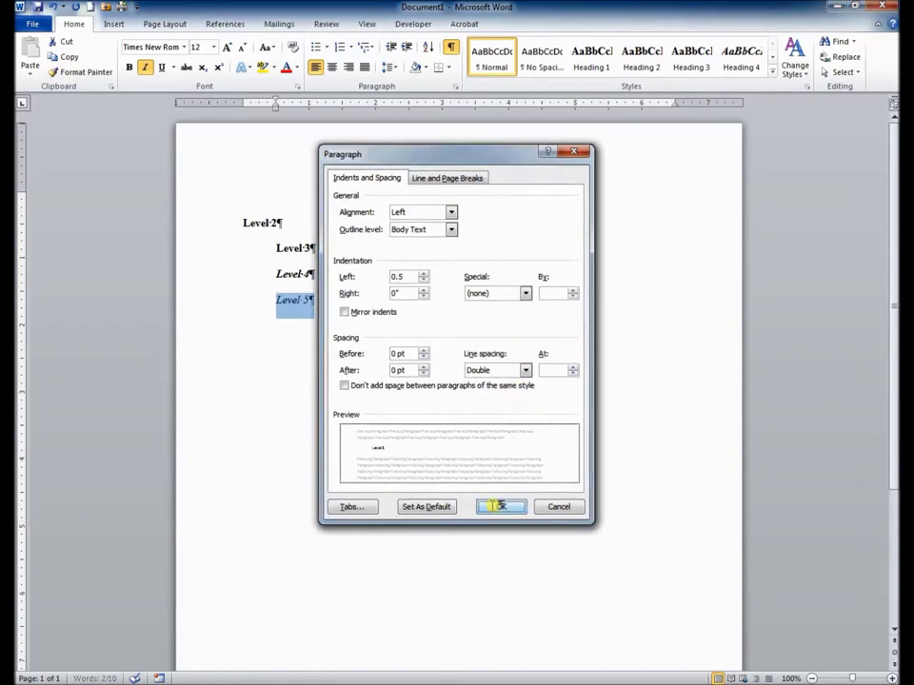
left_click(772, 58)
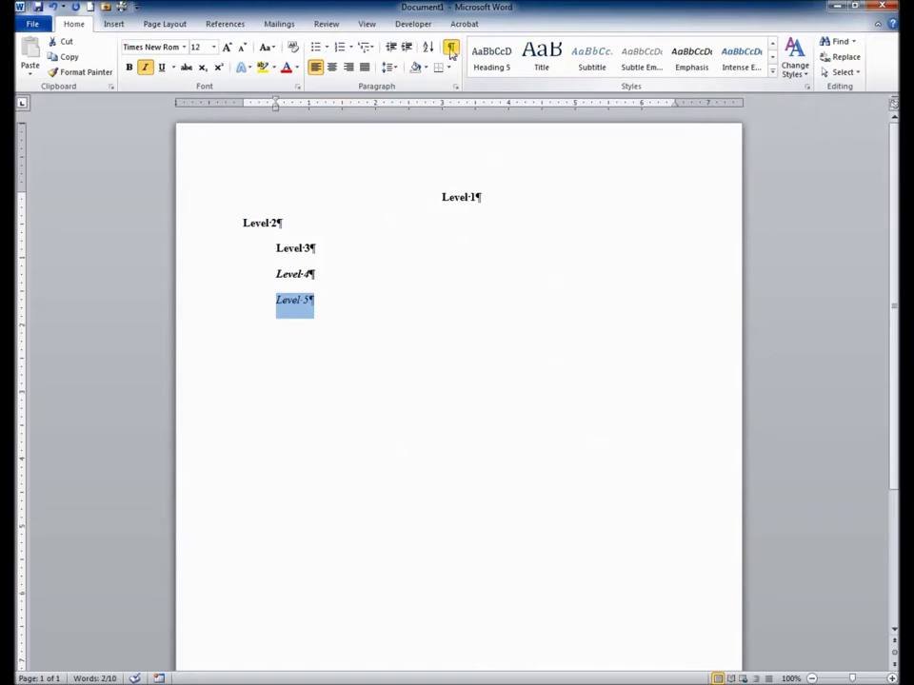
right_click(483, 53)
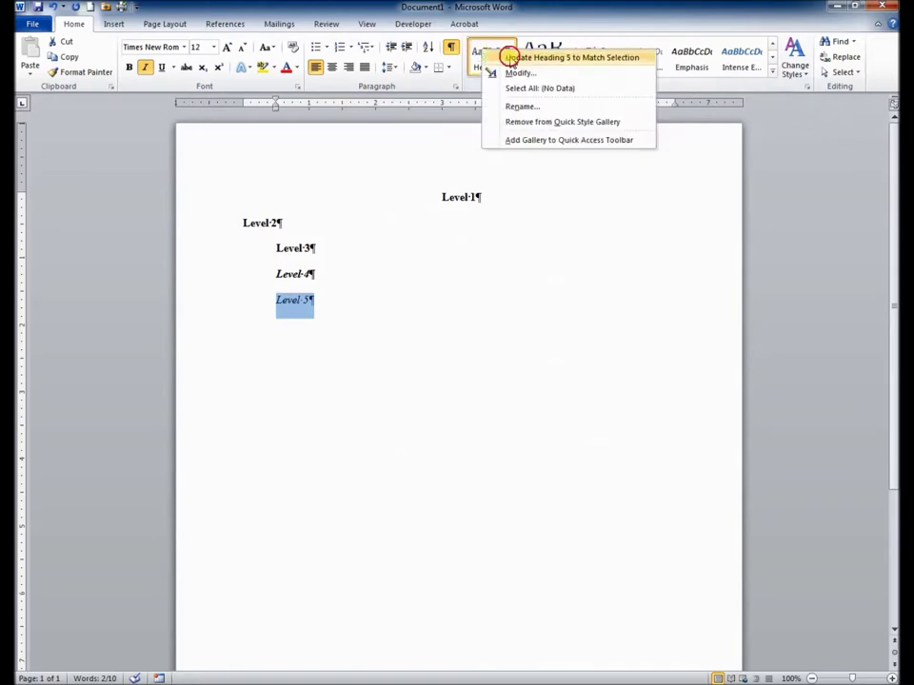
left_click(510, 57)
Step: Add an empty paragraph below the Level 5 line and set its font to Times New Roman, 12 pt
left_click(359, 360)
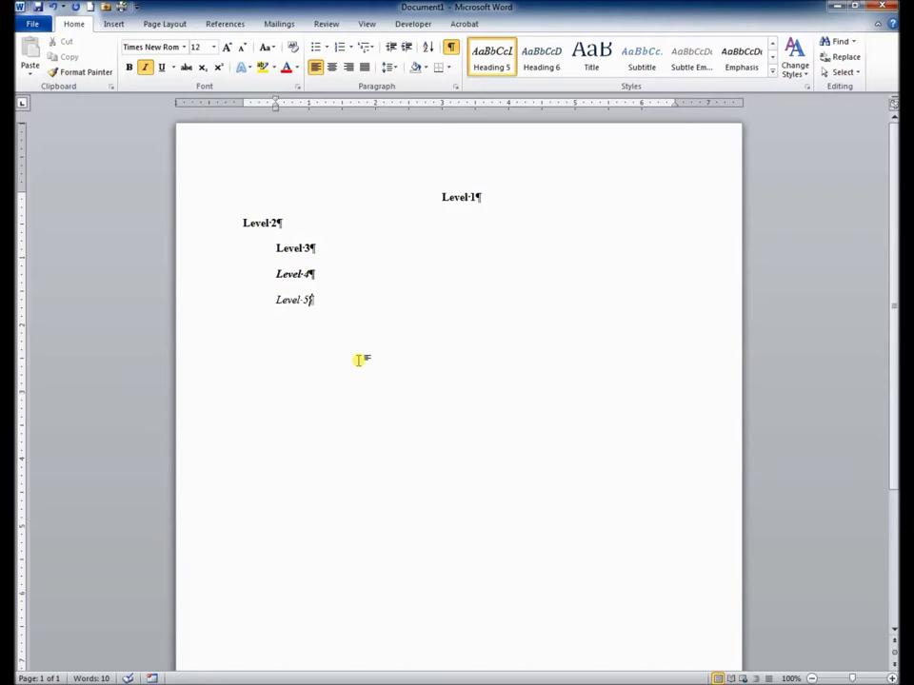
key("Return")
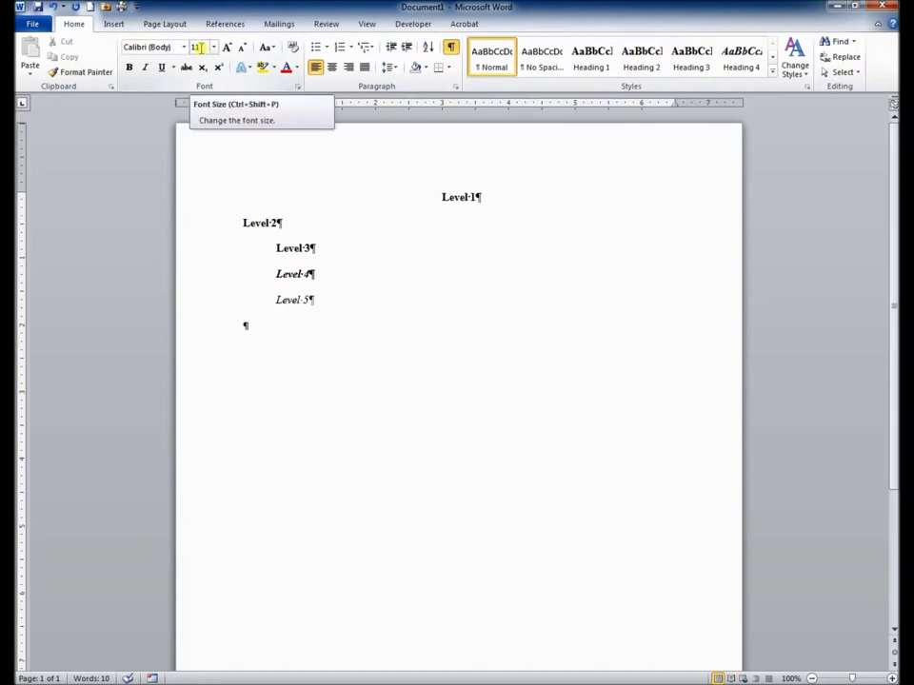
left_click(212, 327)
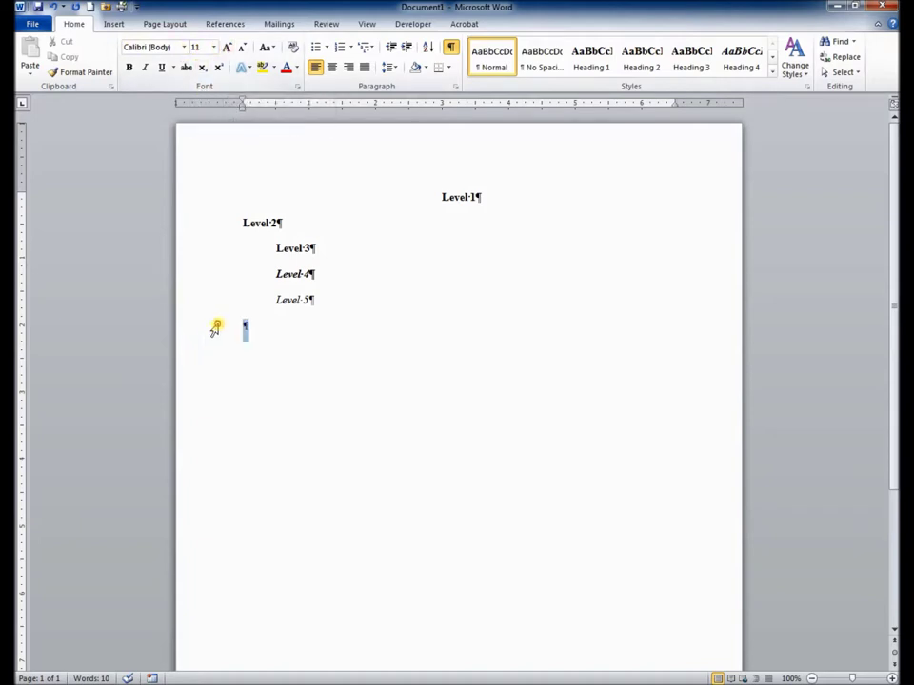
left_click(226, 47)
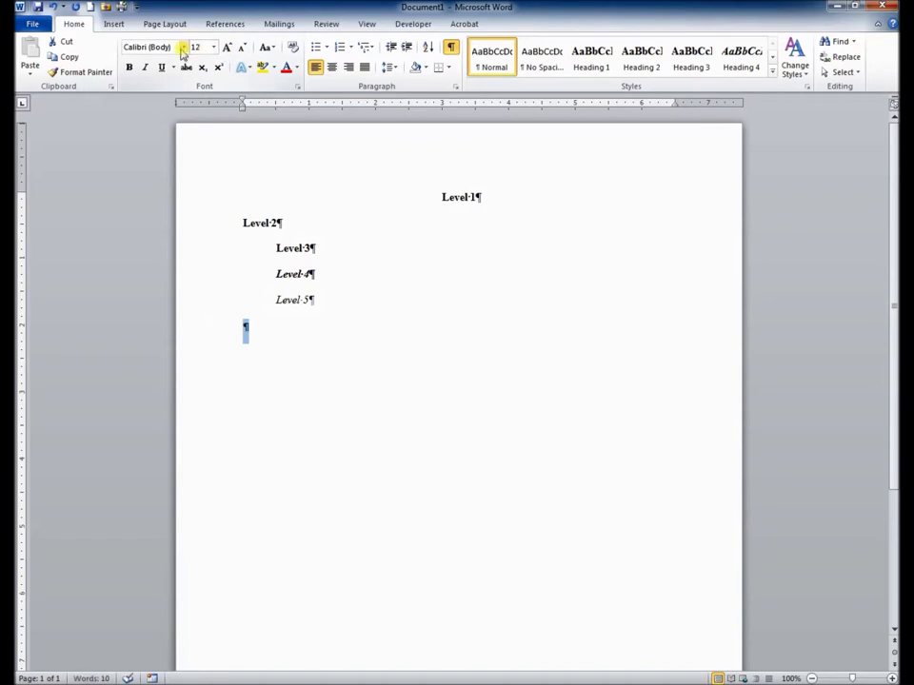
left_click(182, 49)
left_click(185, 125)
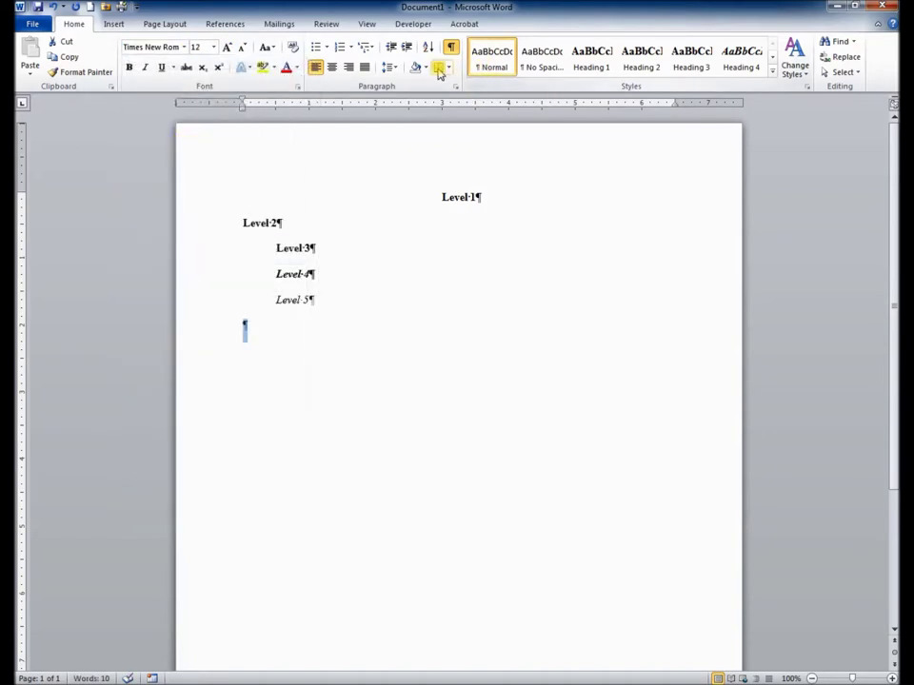
Step: Give the empty paragraph 2.0 line spacing without space after it, and update the Normal style to match it
left_click(395, 68)
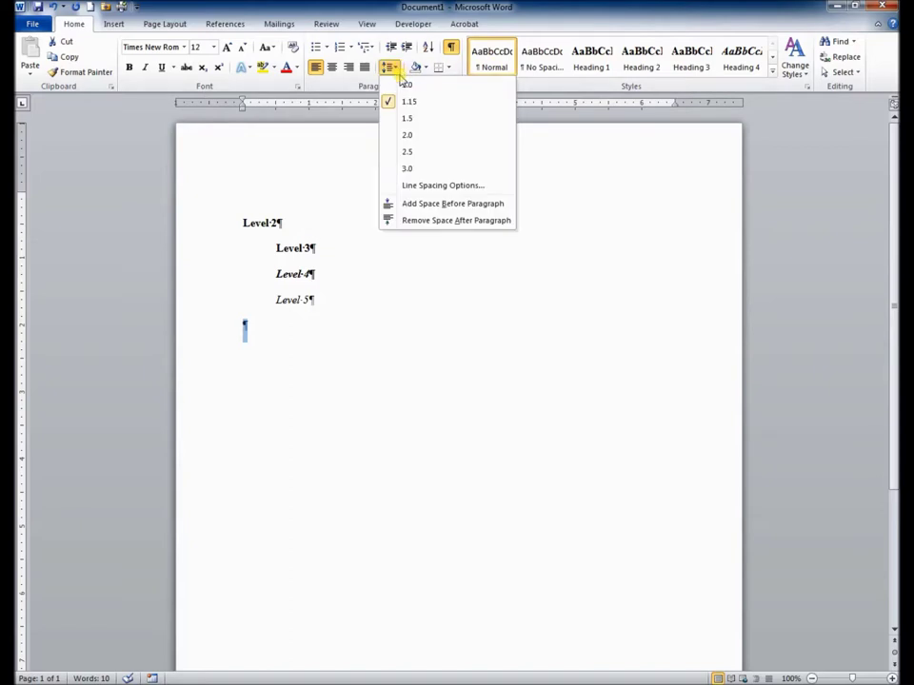
left_click(407, 135)
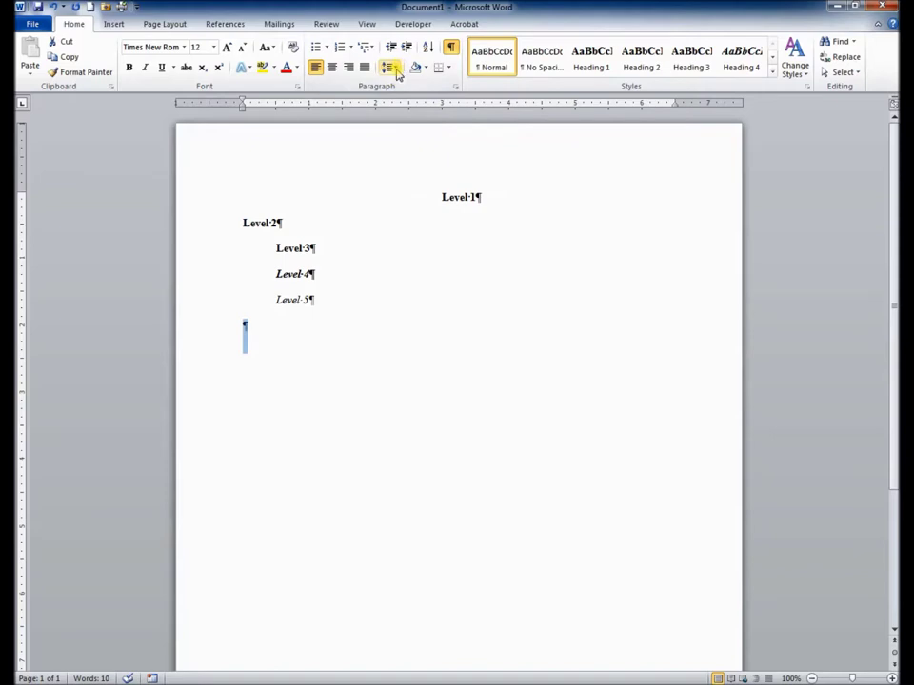
left_click(394, 69)
left_click(403, 221)
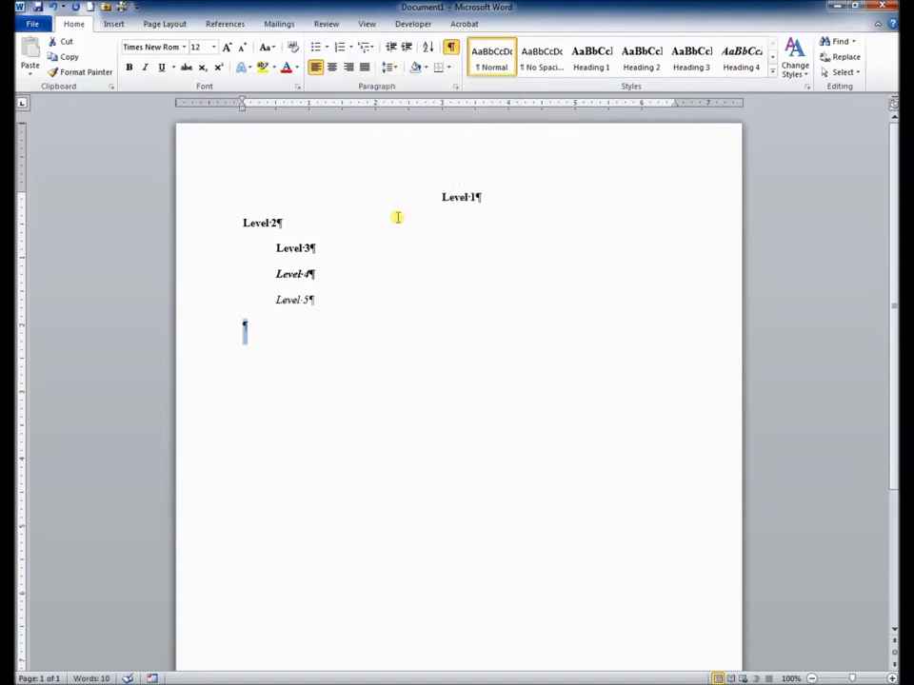
right_click(494, 59)
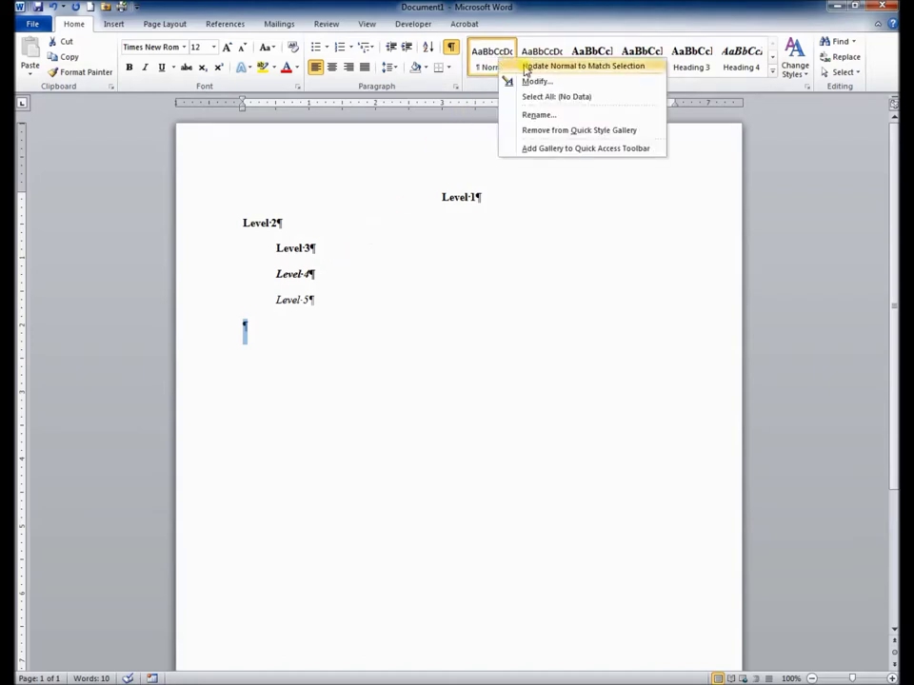
left_click(526, 67)
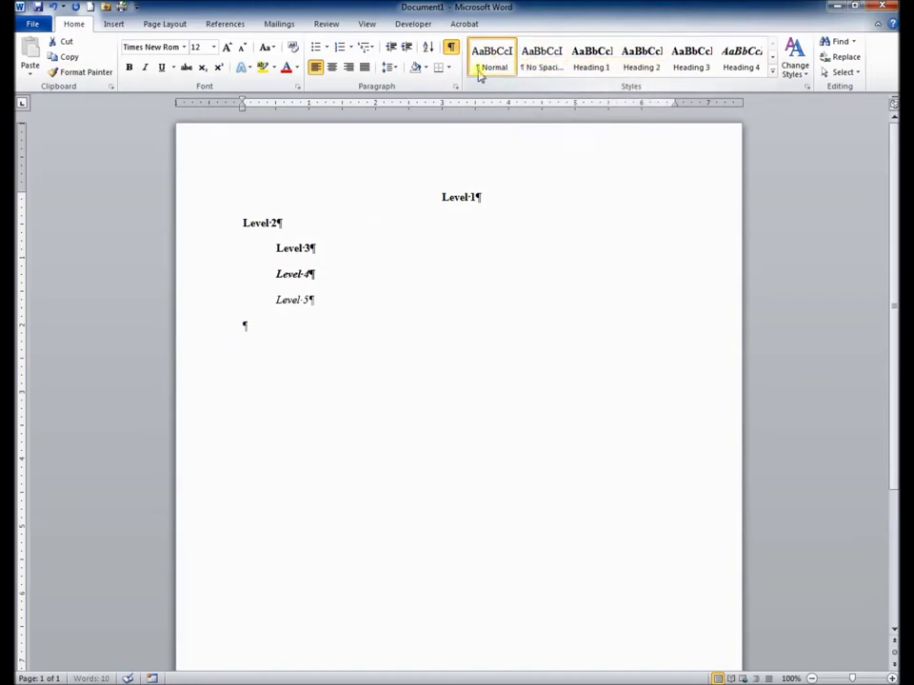
Step: Add two more paragraphs below the empty one and enter "Later heading" in the first of them
left_click(268, 334)
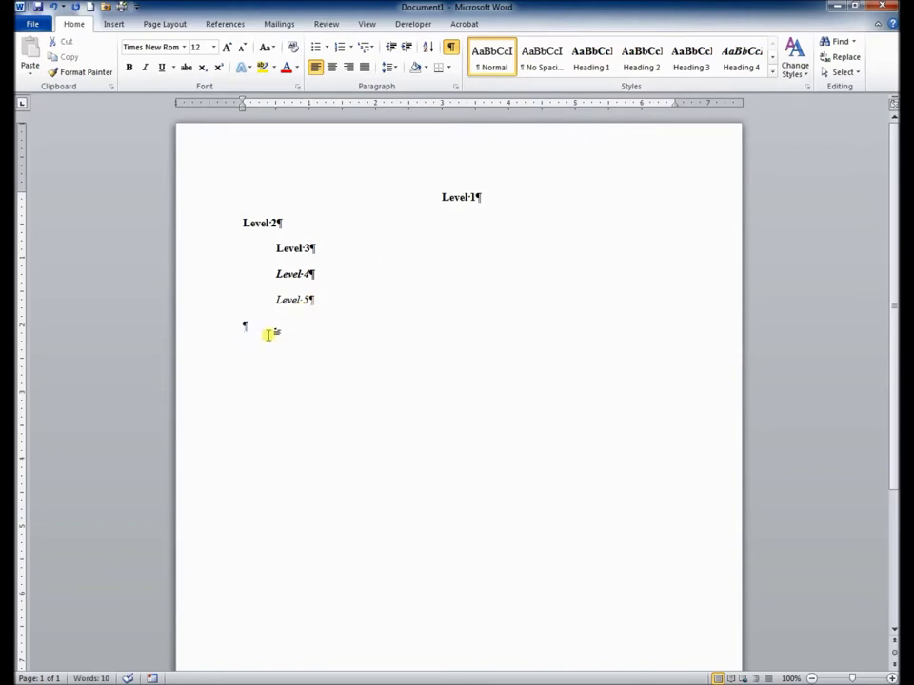
key("Return")
key("Return")
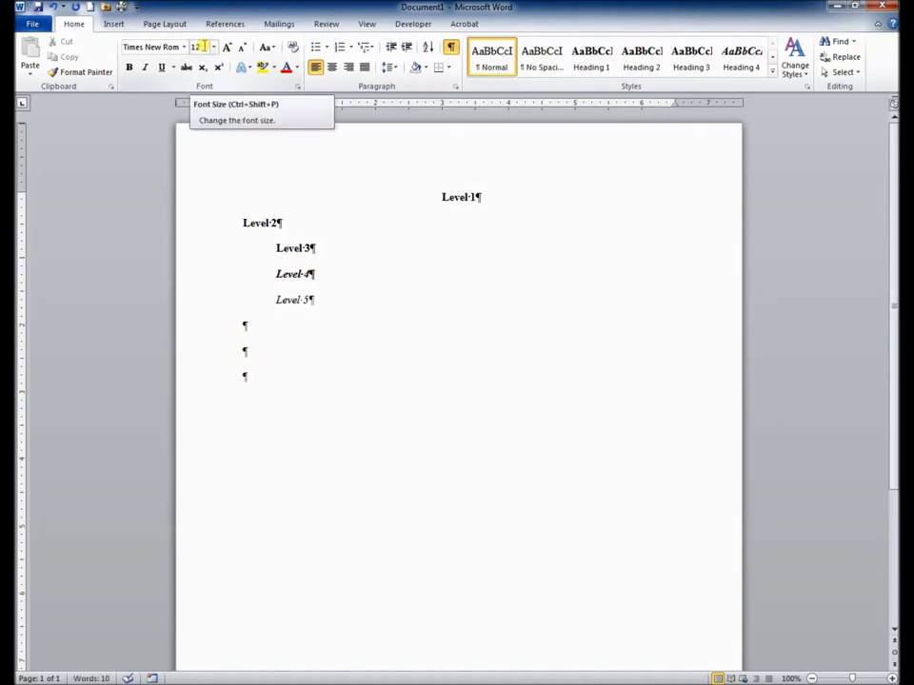
left_click(248, 351)
type("Later heading")
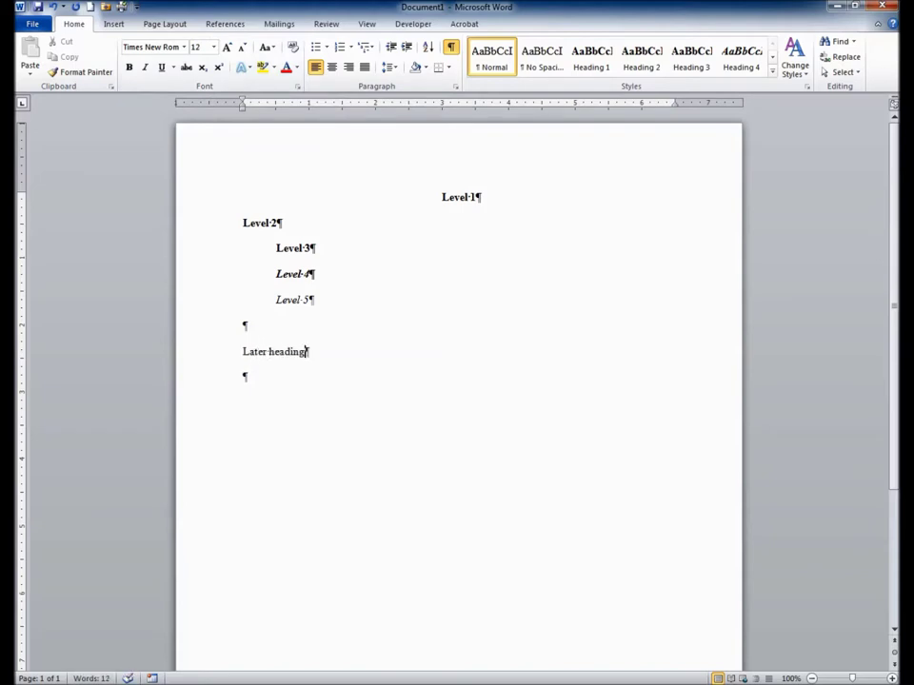
Step: Apply the Heading 3 style to the "Later heading" line
left_click(210, 345)
left_click(212, 356)
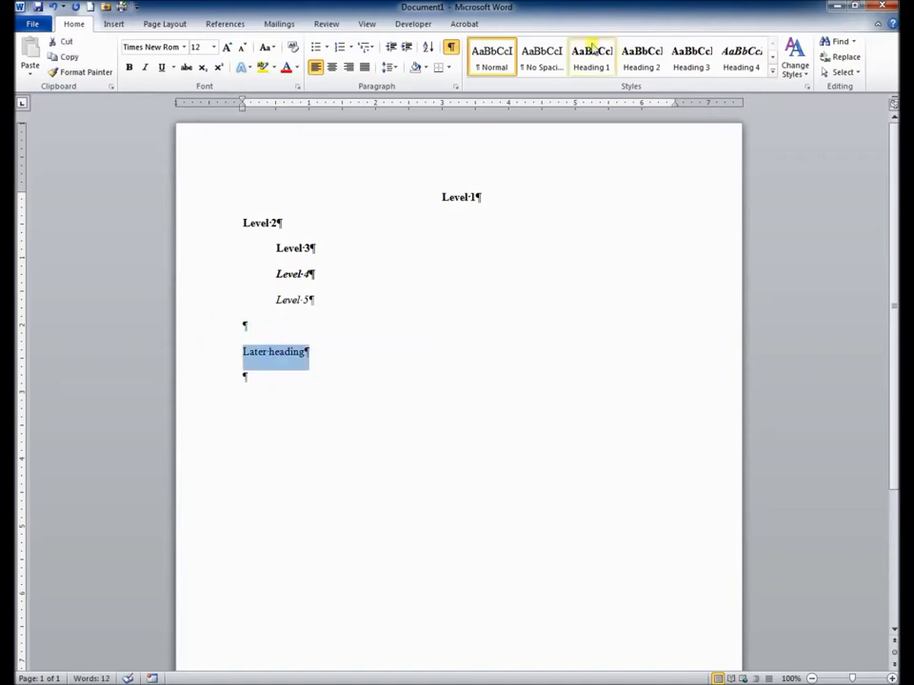
left_click(689, 55)
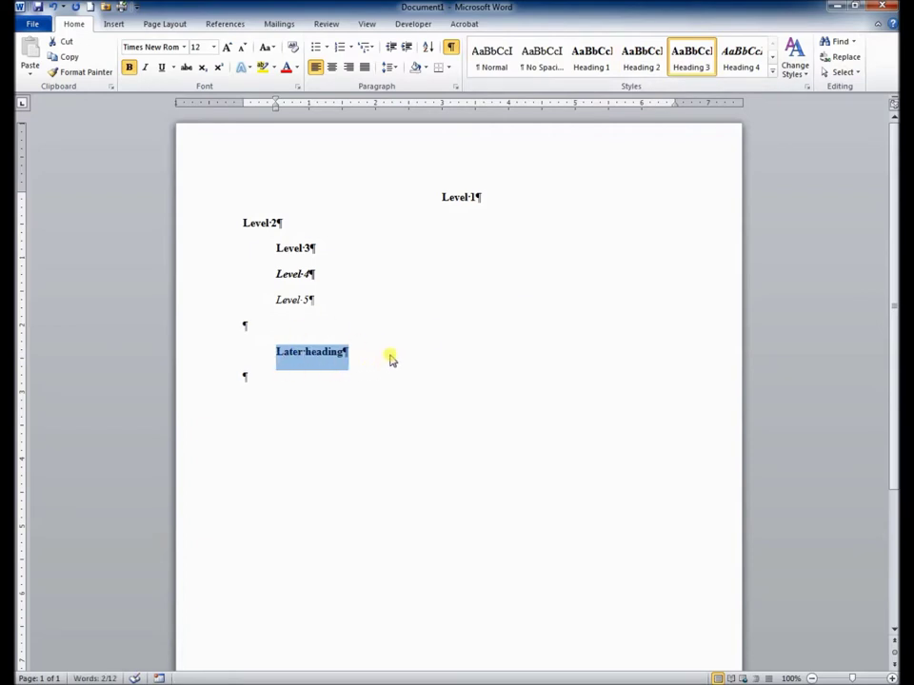
left_click(359, 354)
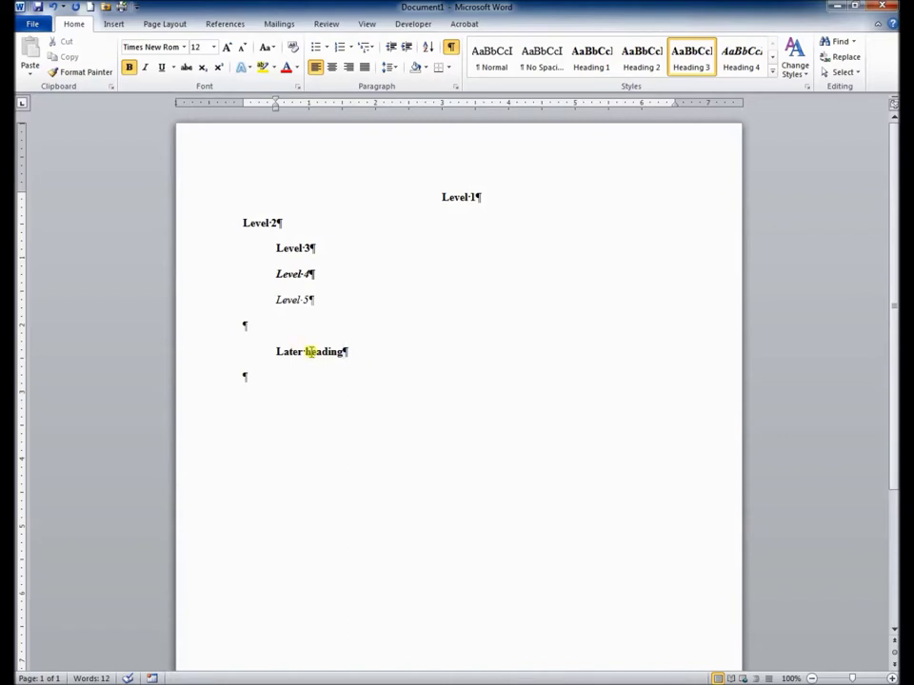
left_click_drag(309, 351, 305, 357)
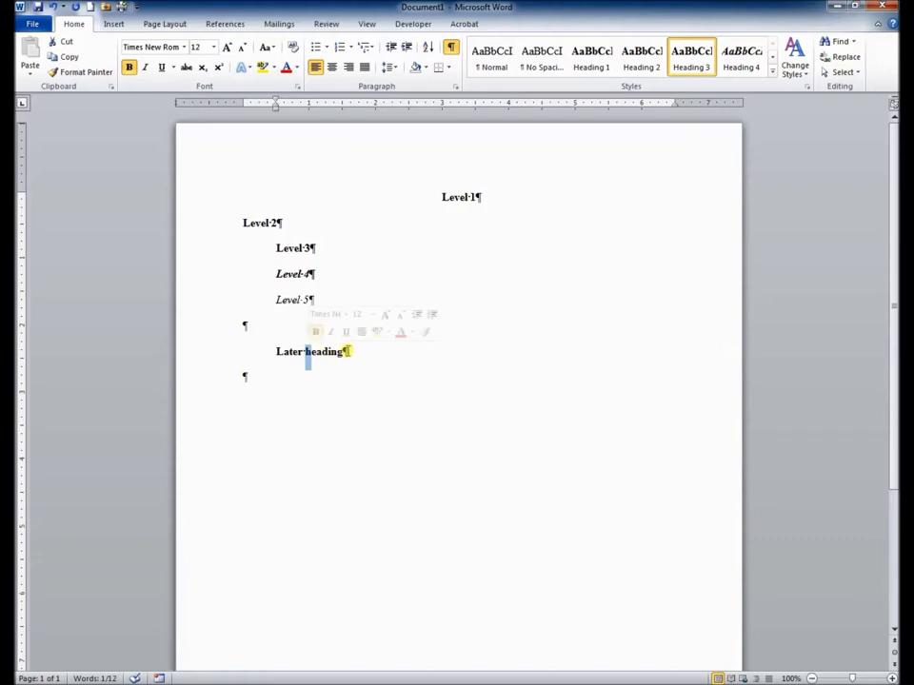
left_click(343, 351)
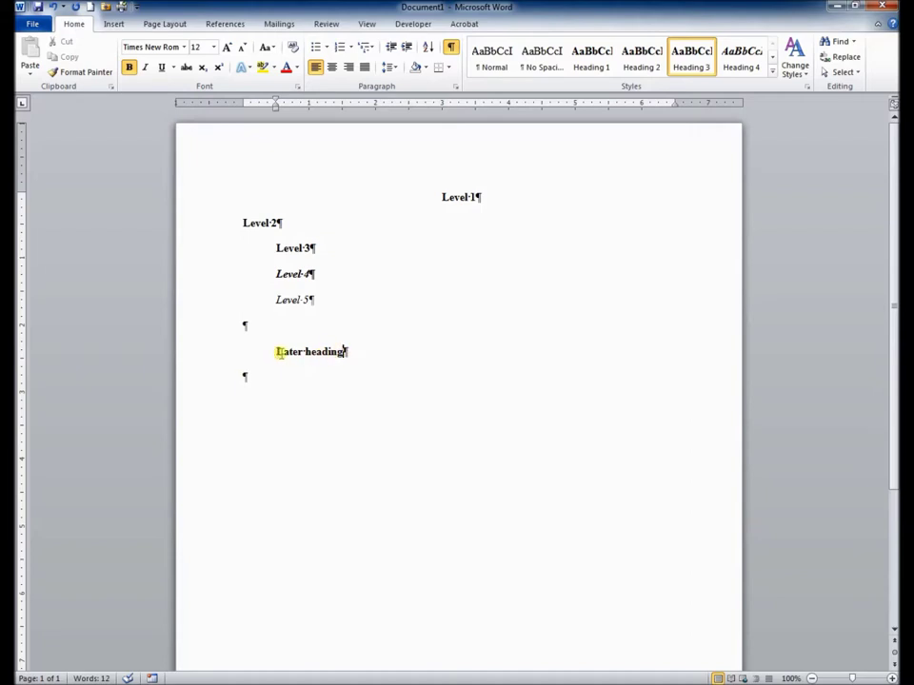
Step: Change the style of the "Later heading" line to Heading 2
left_click_drag(274, 351, 349, 355)
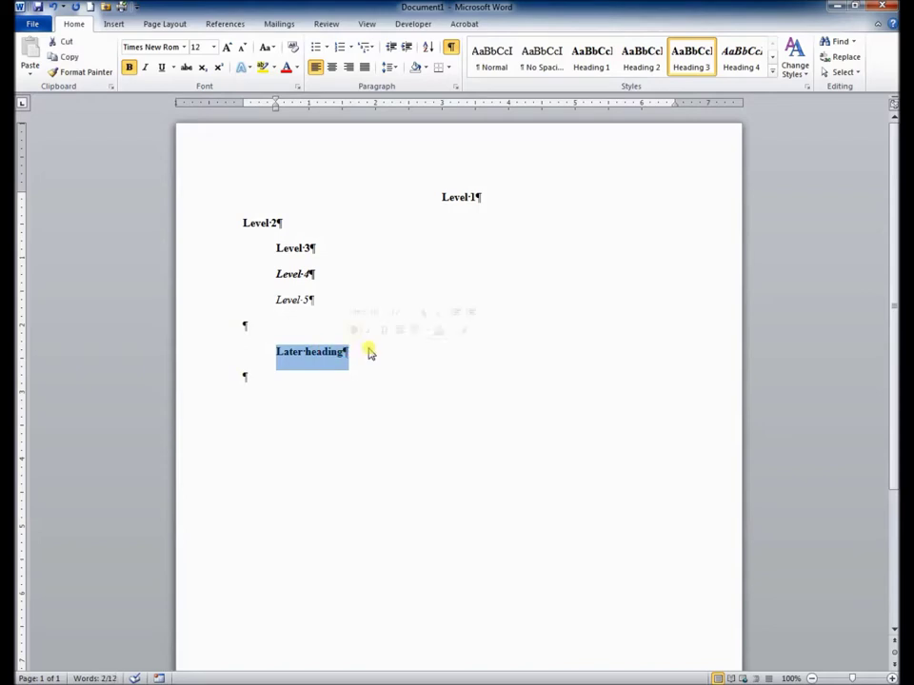
left_click(640, 59)
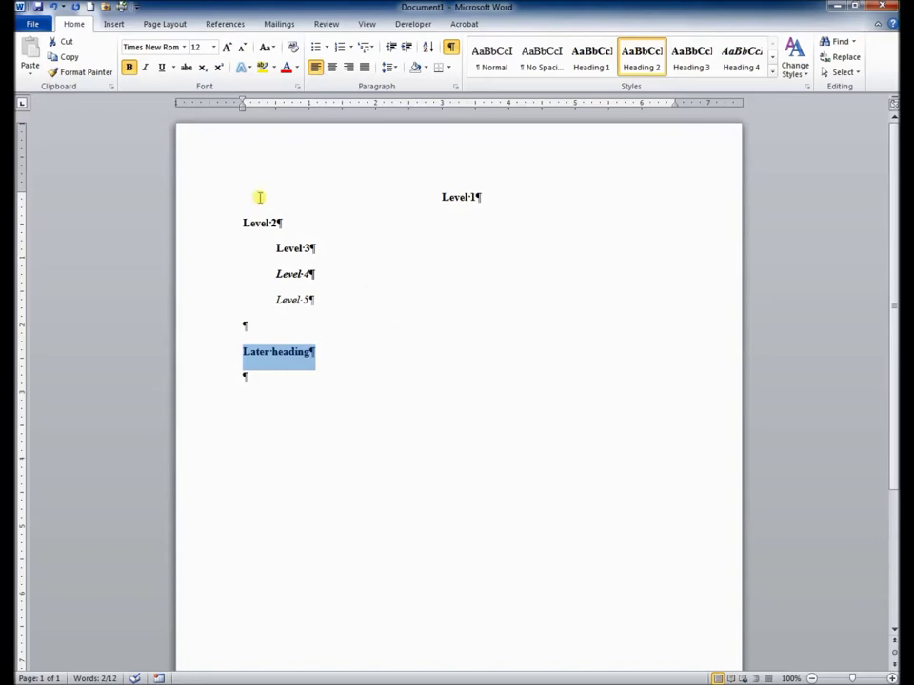
Step: Open the Normal template from Word's Templates folder for editing
left_click(33, 25)
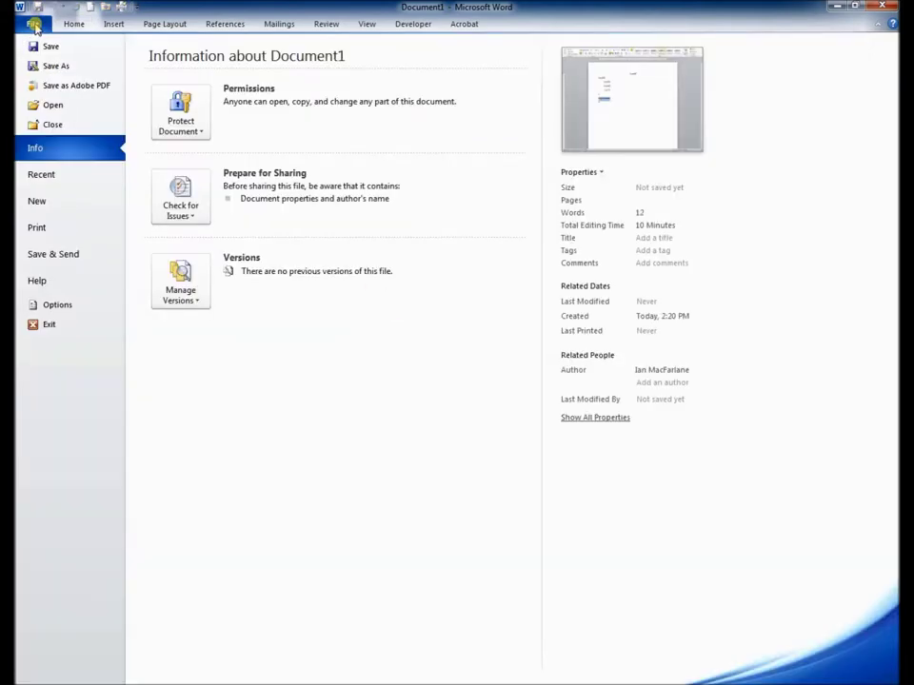
left_click(50, 106)
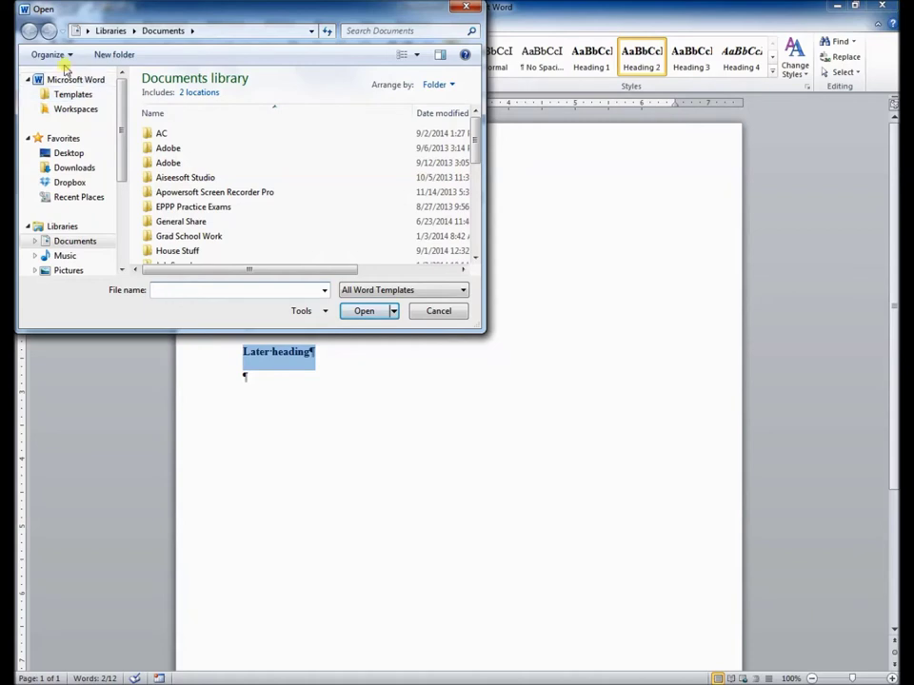
left_click(72, 95)
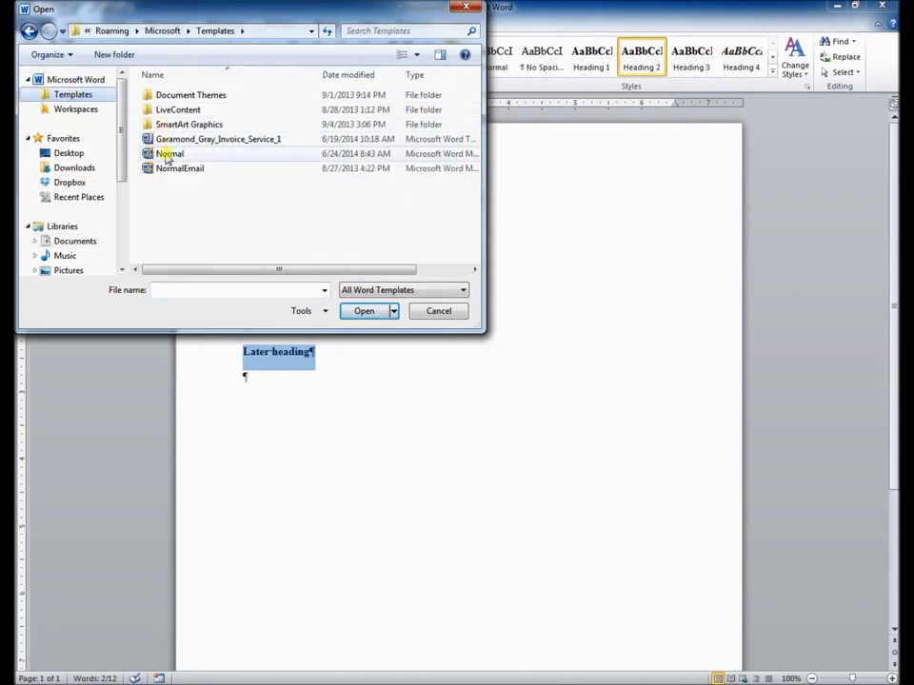
left_click(170, 154)
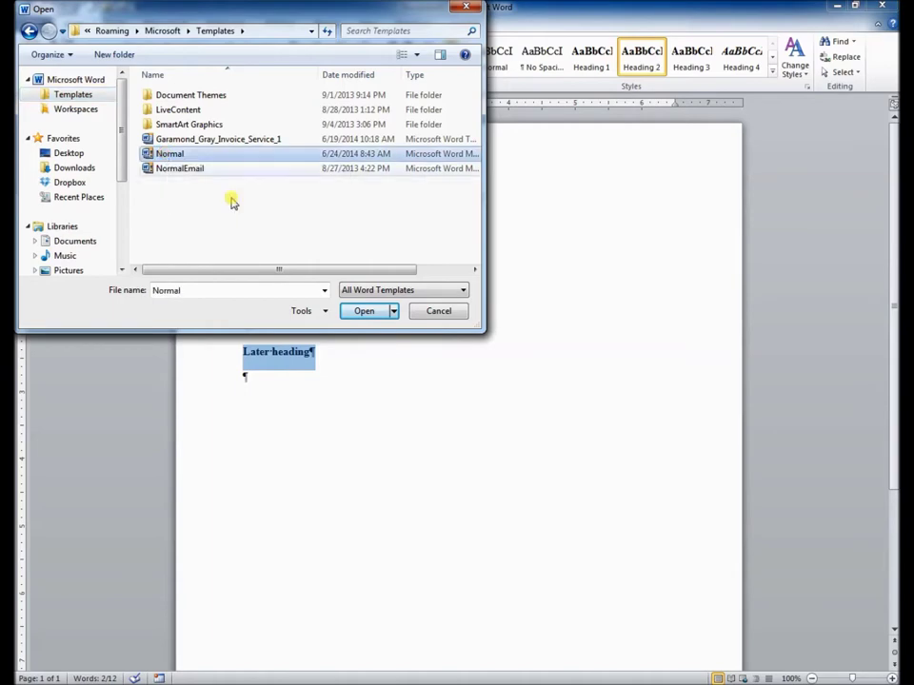
left_click(362, 311)
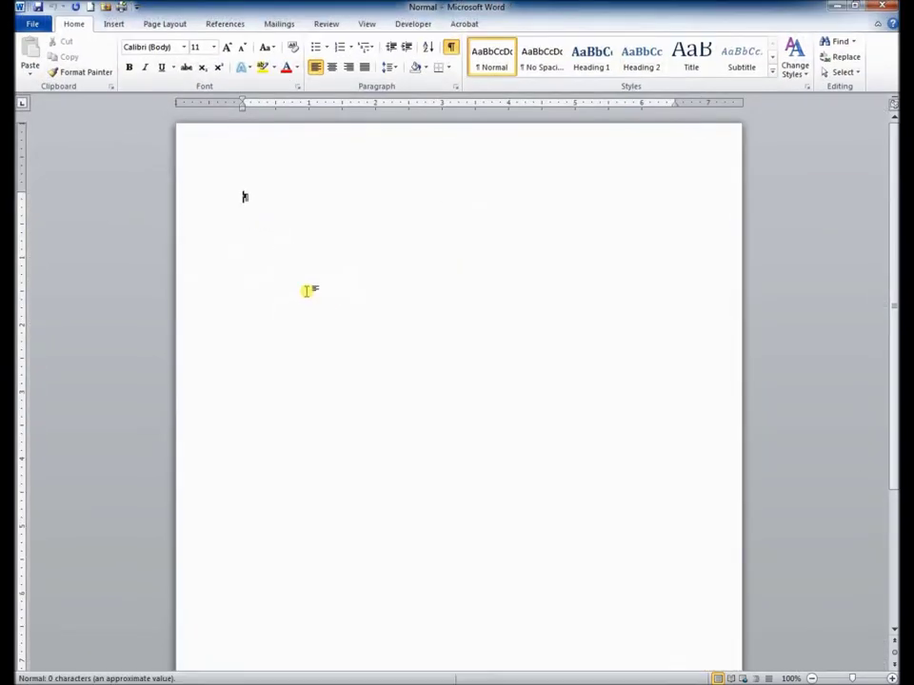